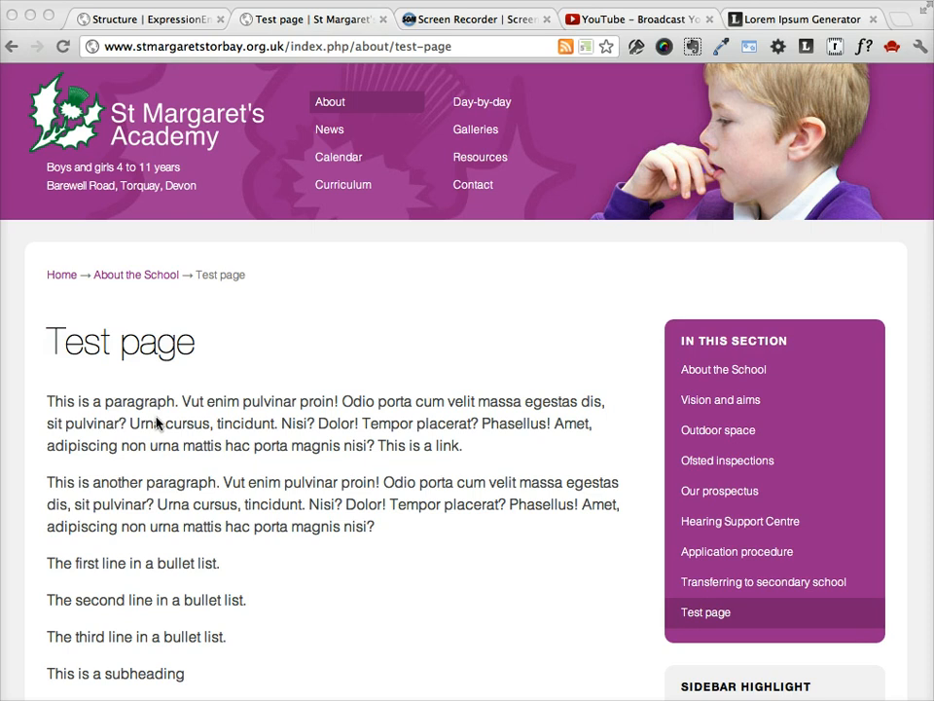
Switch to the control panel's page structure and open the Test page entry under About the School for editing.
click(306, 479)
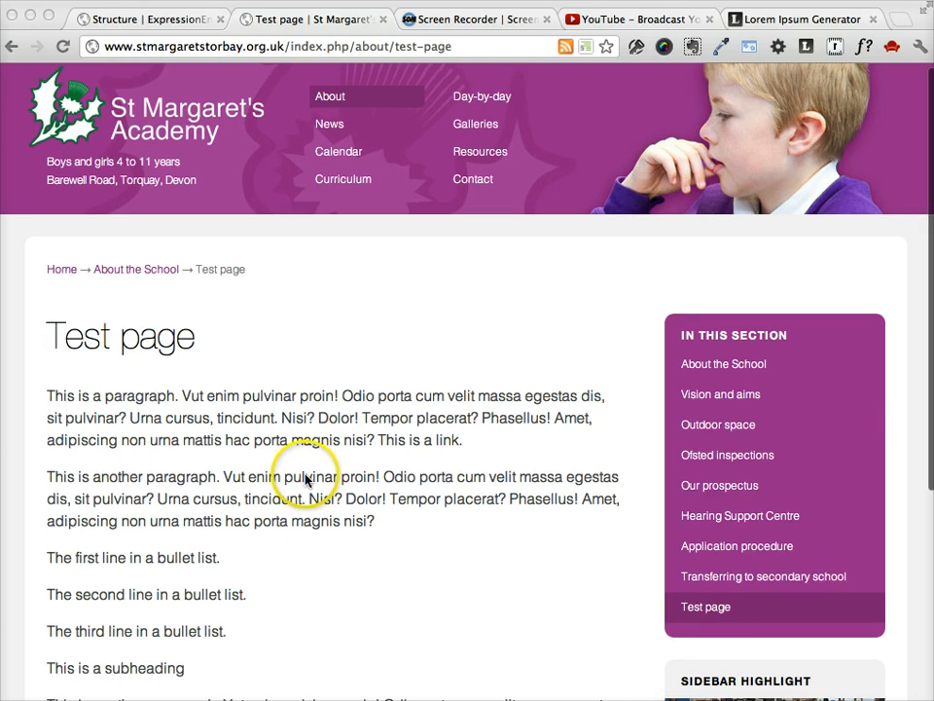
scroll(304, 479, down, 3)
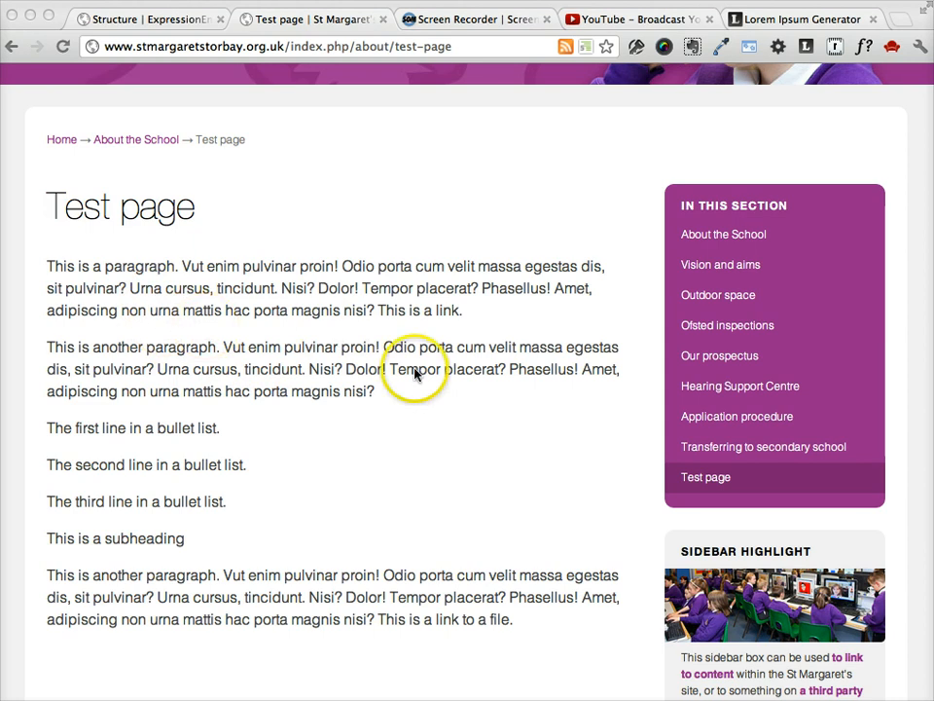
click(158, 21)
scroll(405, 274, down, 5)
scroll(362, 438, down, 3)
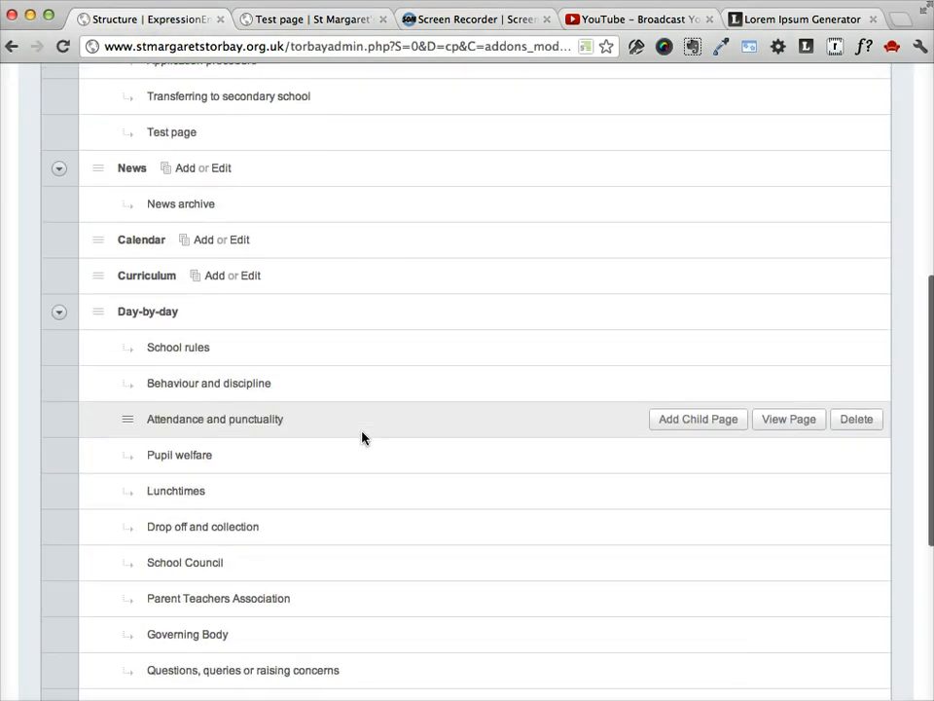
scroll(362, 438, up, 5)
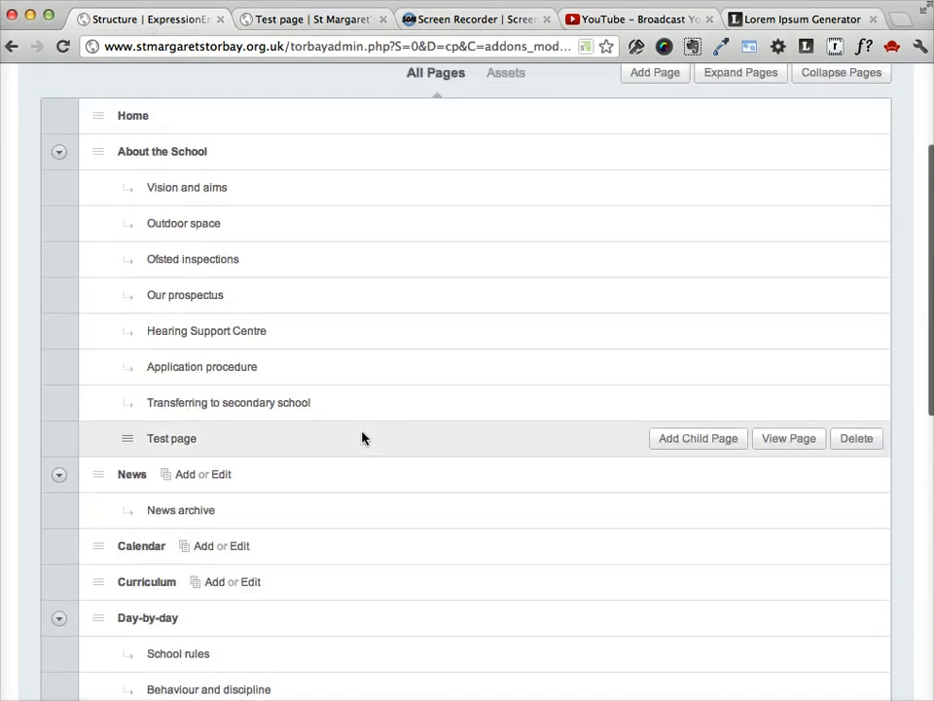
click(181, 439)
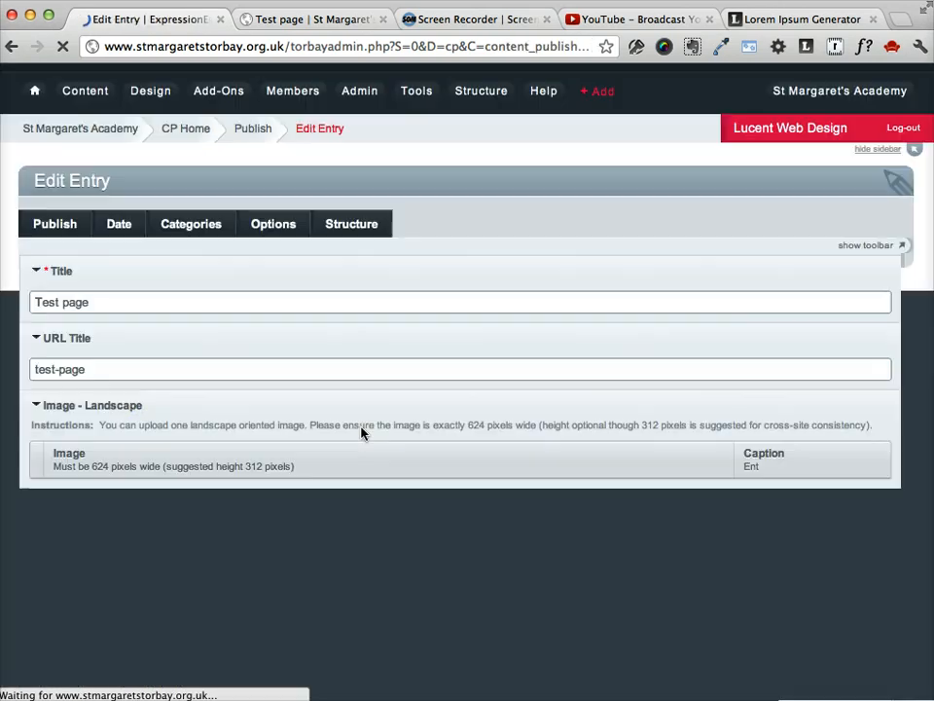
Make the word "paragraph" bold in the first paragraph of the entry's Text field.
scroll(362, 434, down, 3)
scroll(361, 433, down, 8)
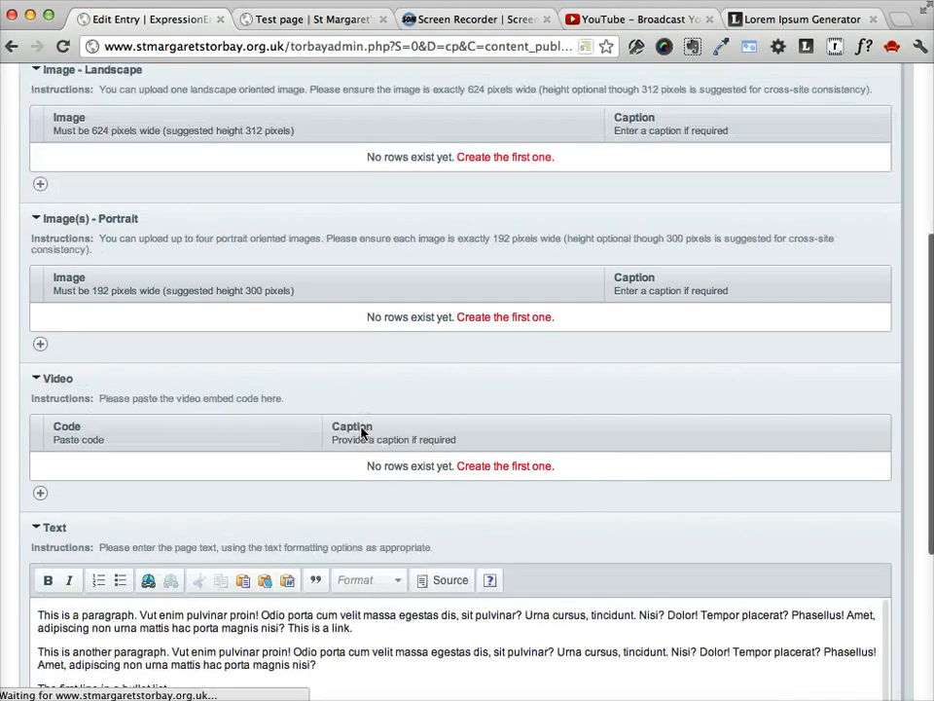
scroll(362, 433, up, 2)
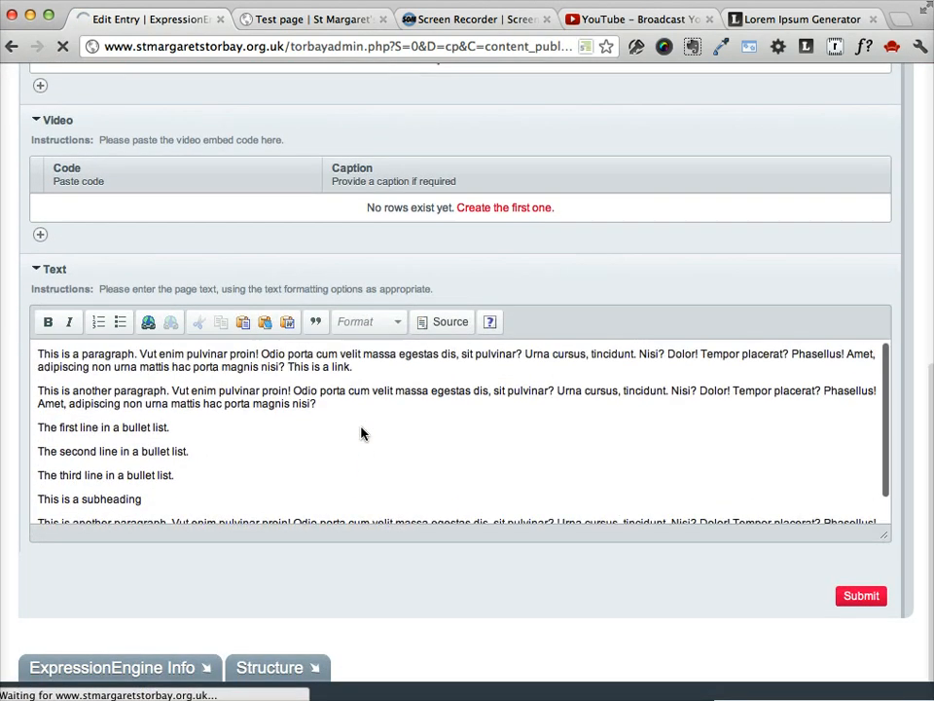
scroll(884, 356, down, 1)
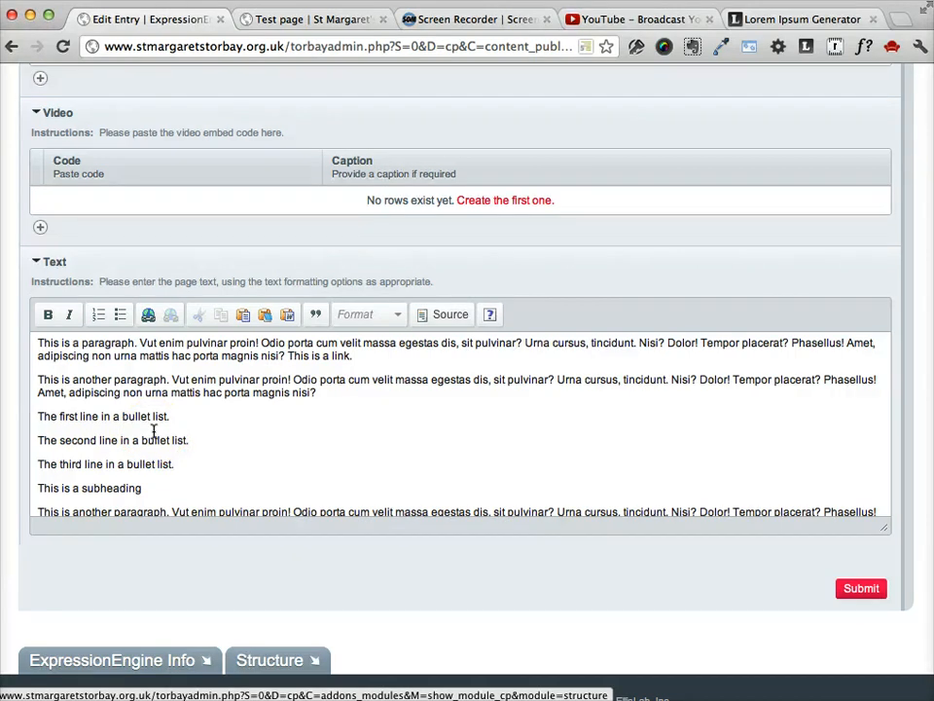
double_click(118, 343)
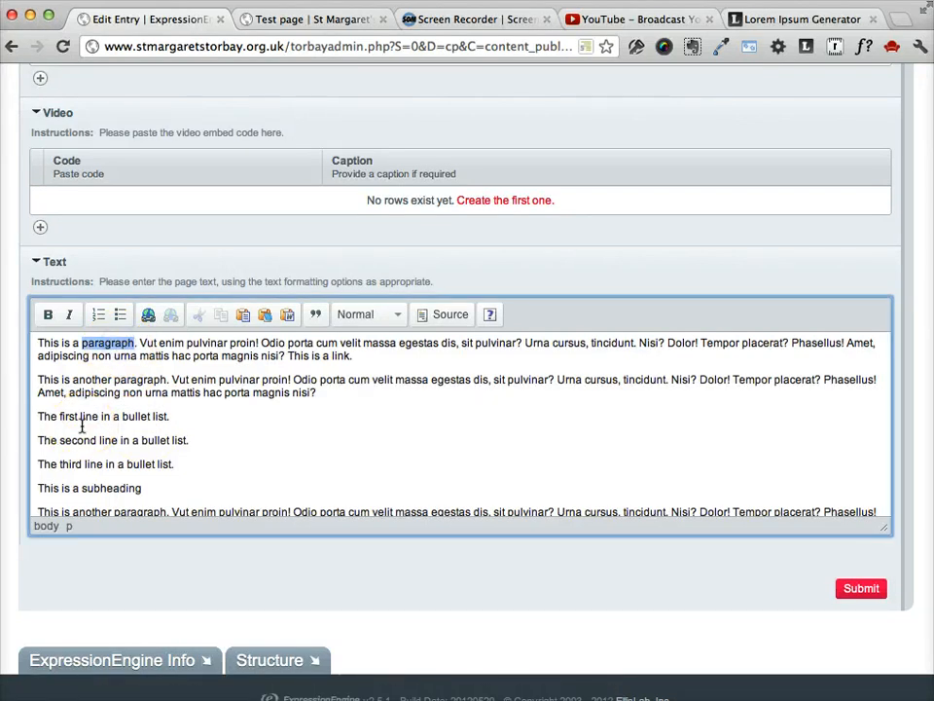
click(46, 313)
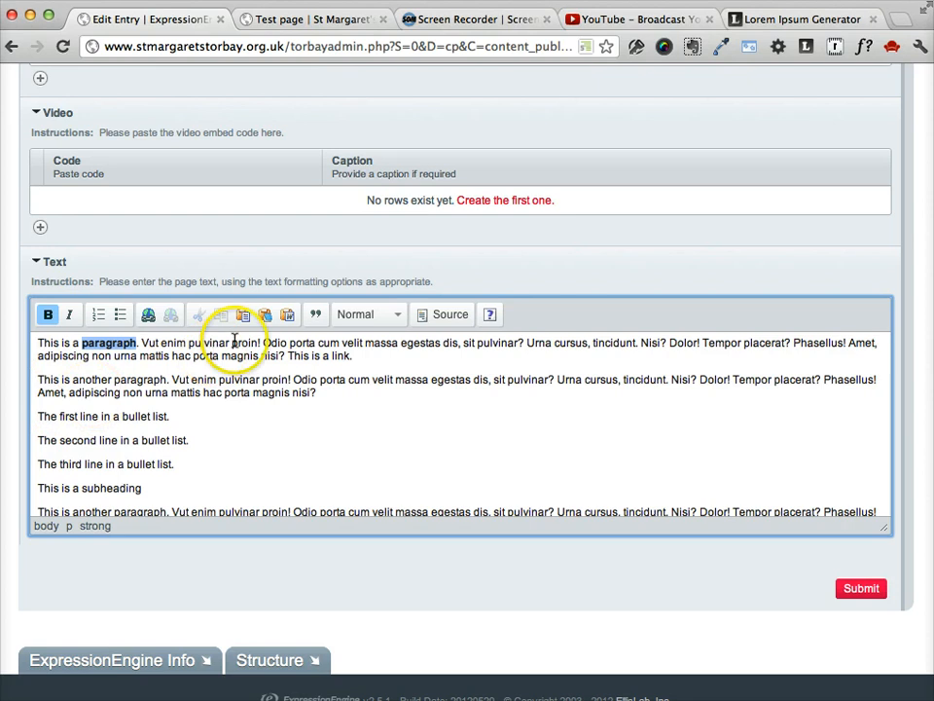
Italicise the words "pulvinar proin" in the first paragraph.
click(192, 344)
drag(192, 343, 258, 344)
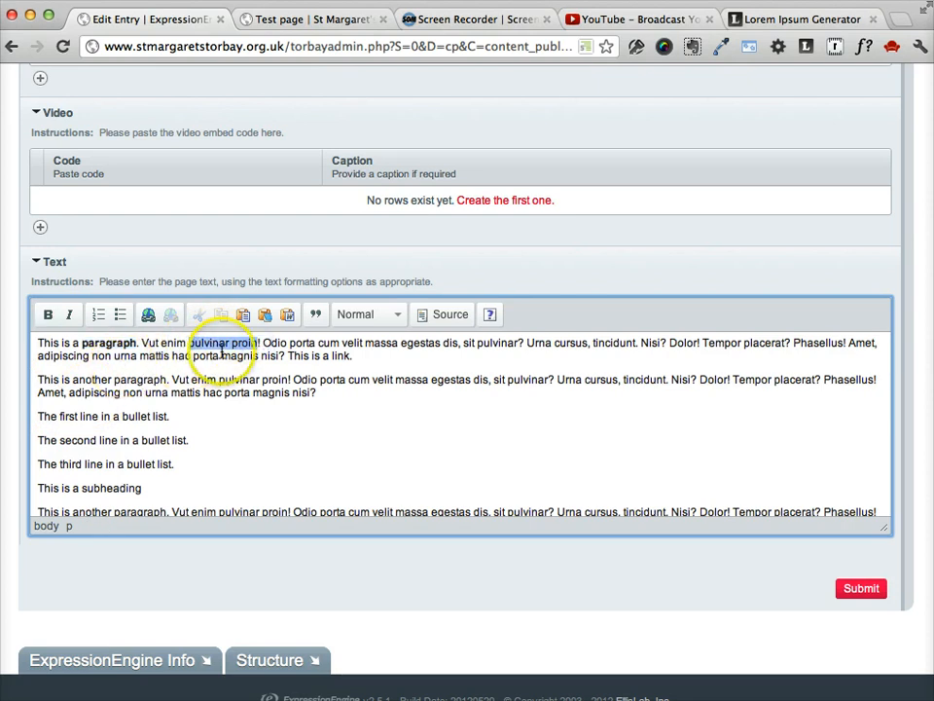
click(69, 319)
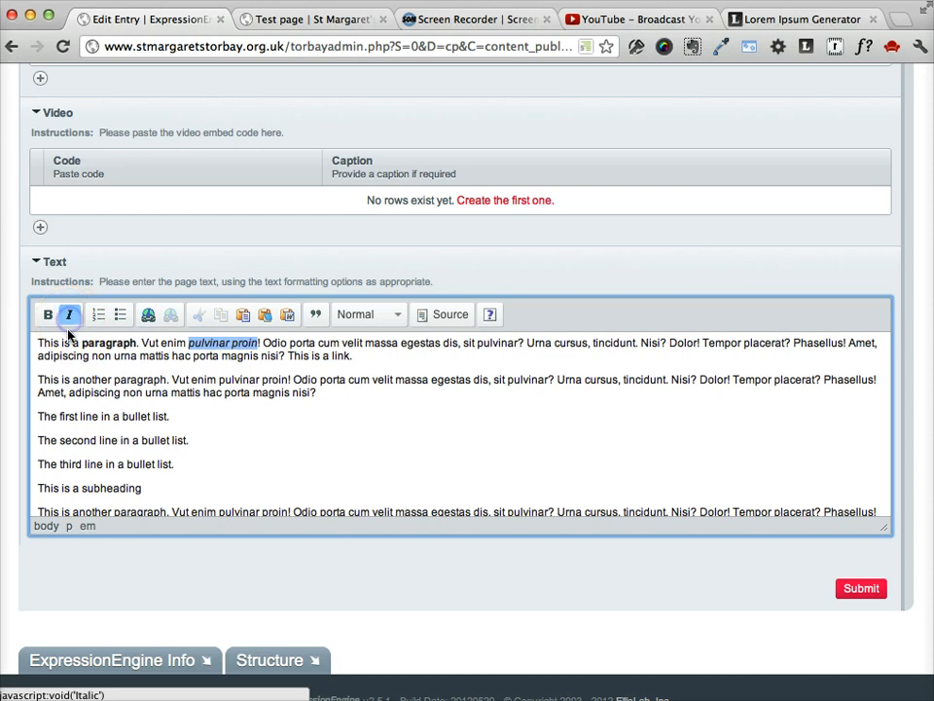
click(81, 376)
click(254, 399)
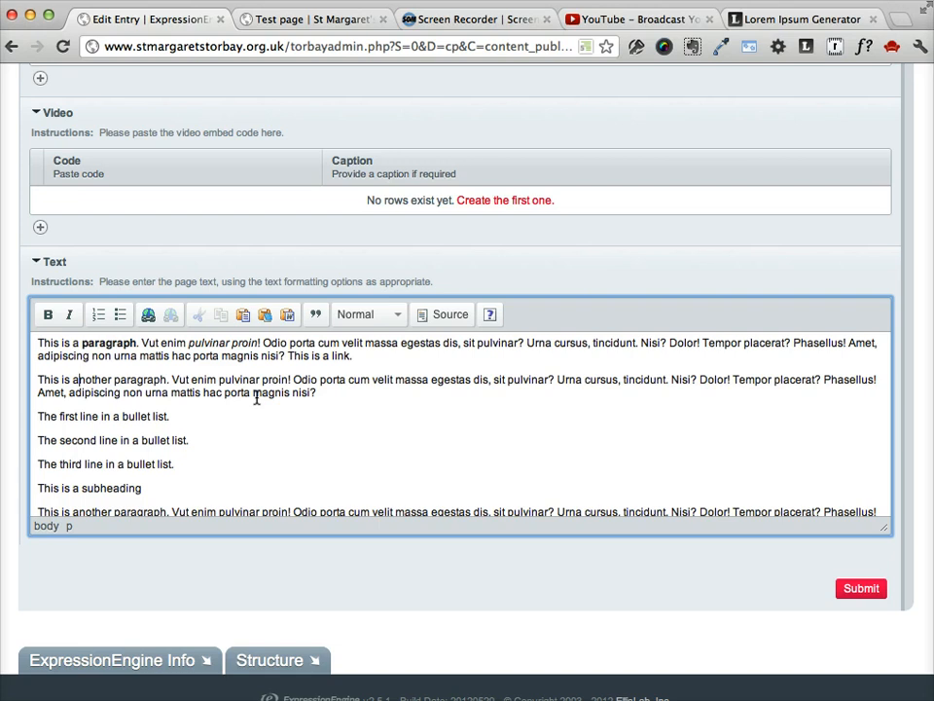
click(323, 396)
Format the three lines from "The first line in a bullet list." to "The third line in a bullet list." as a bulleted list.
scroll(322, 401, down, 1)
scroll(323, 399, down, 2)
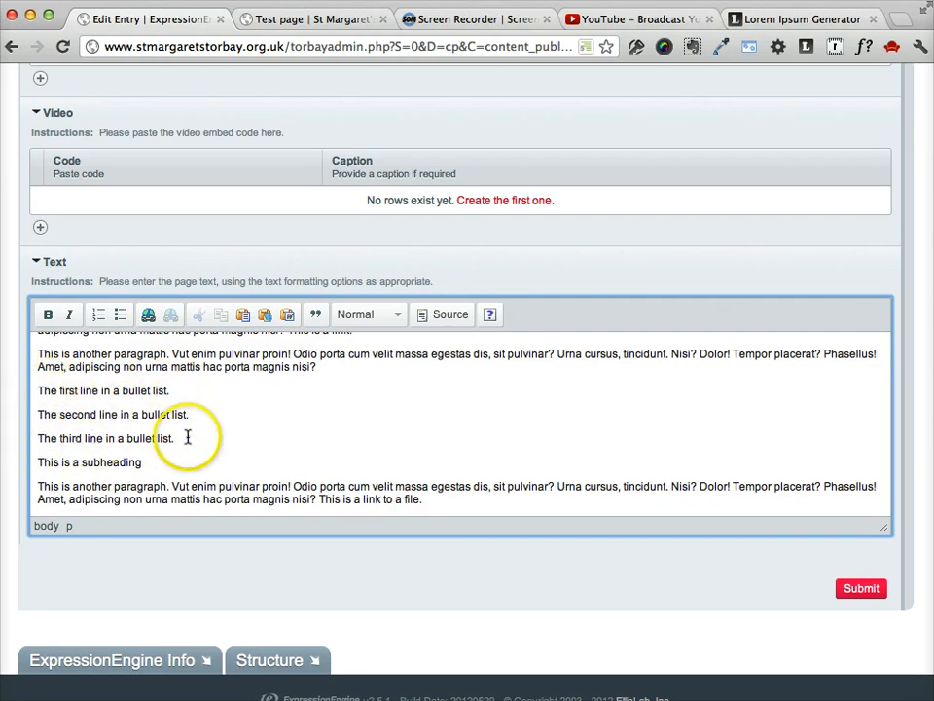
drag(193, 438, 30, 390)
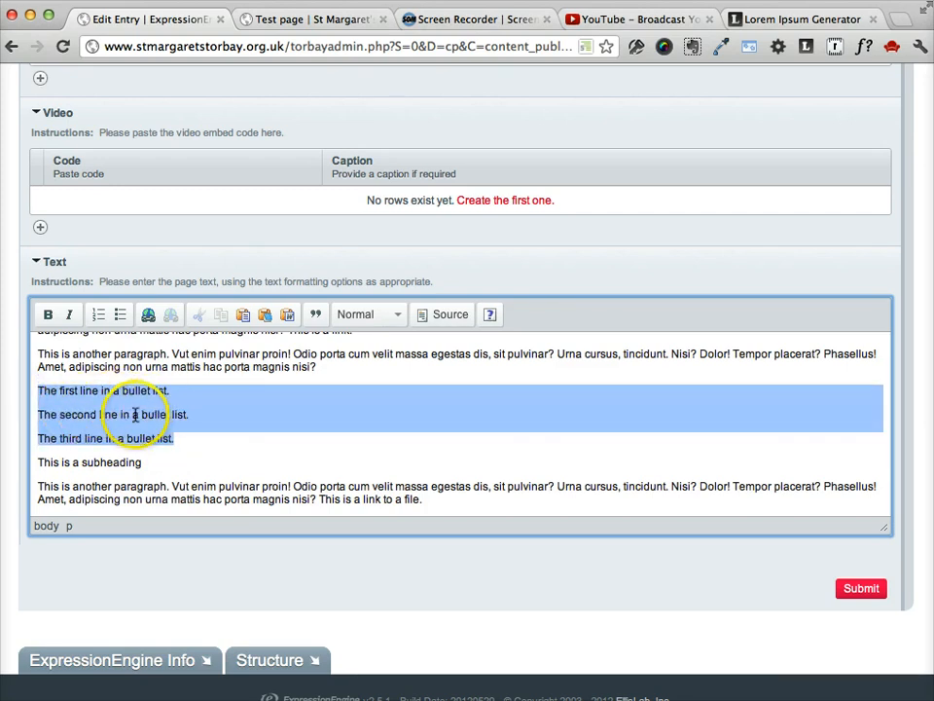
click(122, 315)
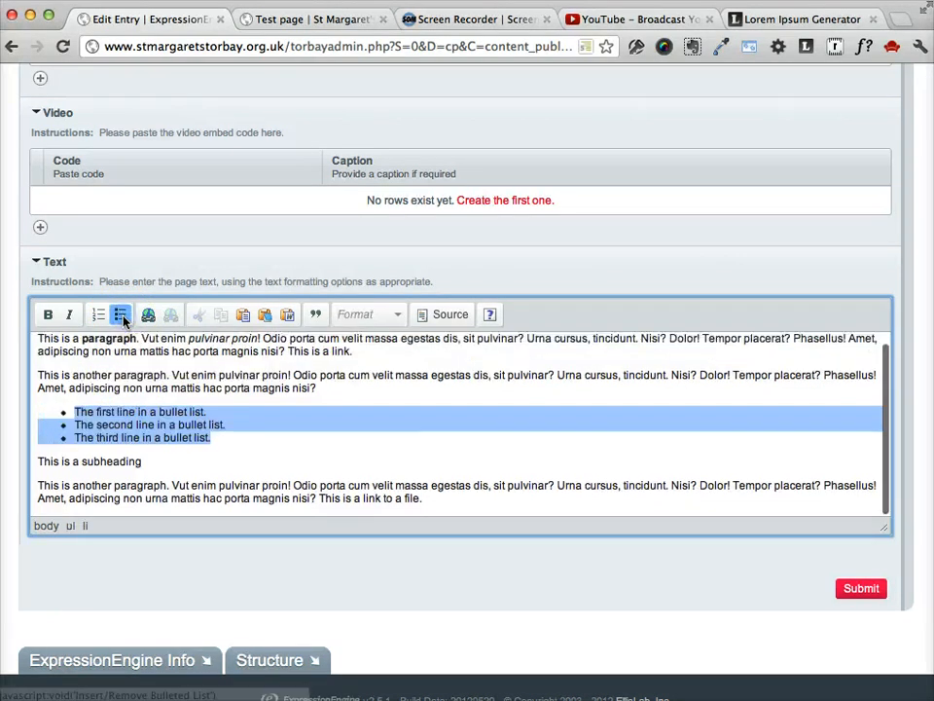
click(156, 429)
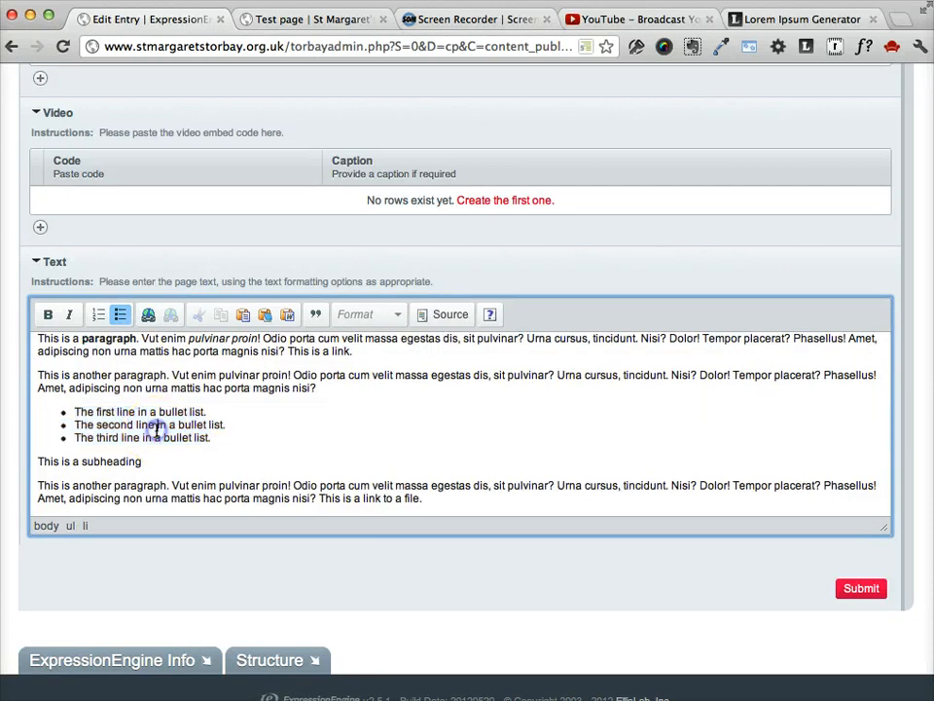
Remove the bullets from the three list lines and format them as a numbered list.
drag(249, 438, 30, 416)
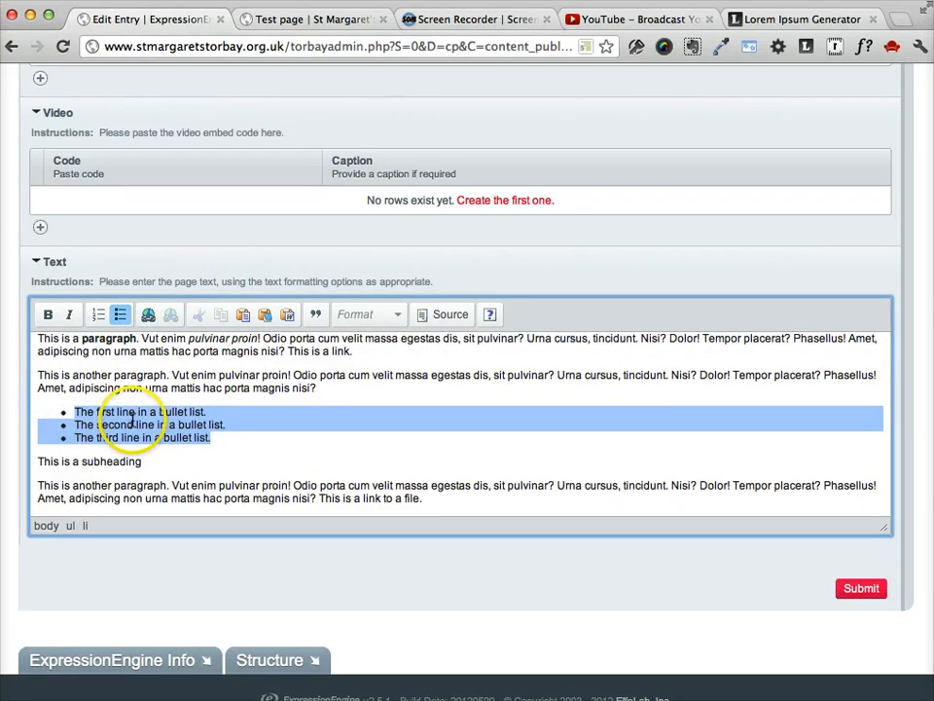
click(121, 315)
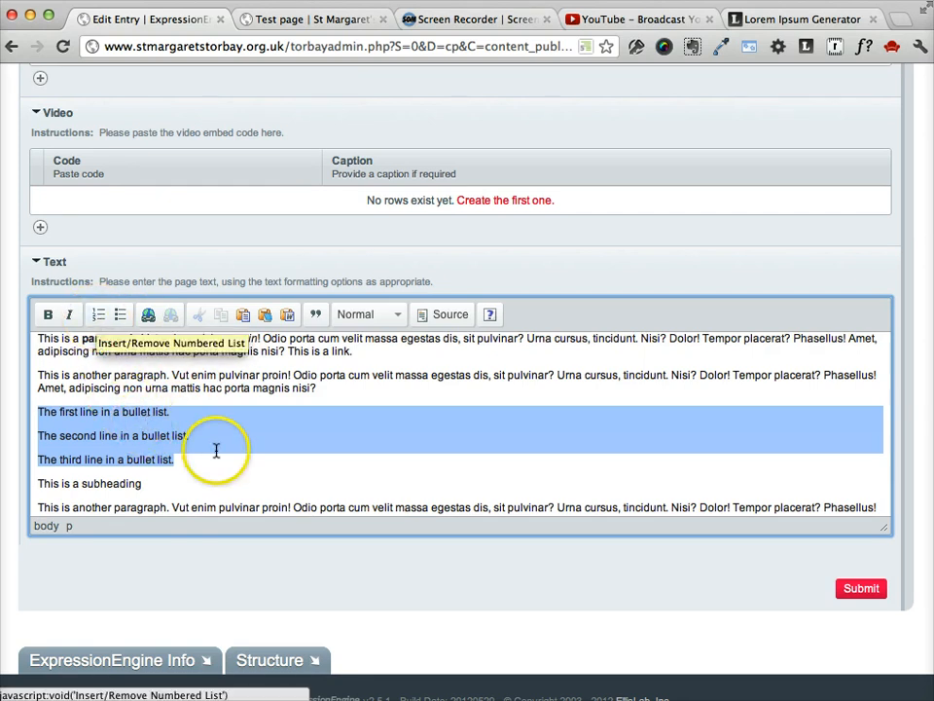
click(98, 314)
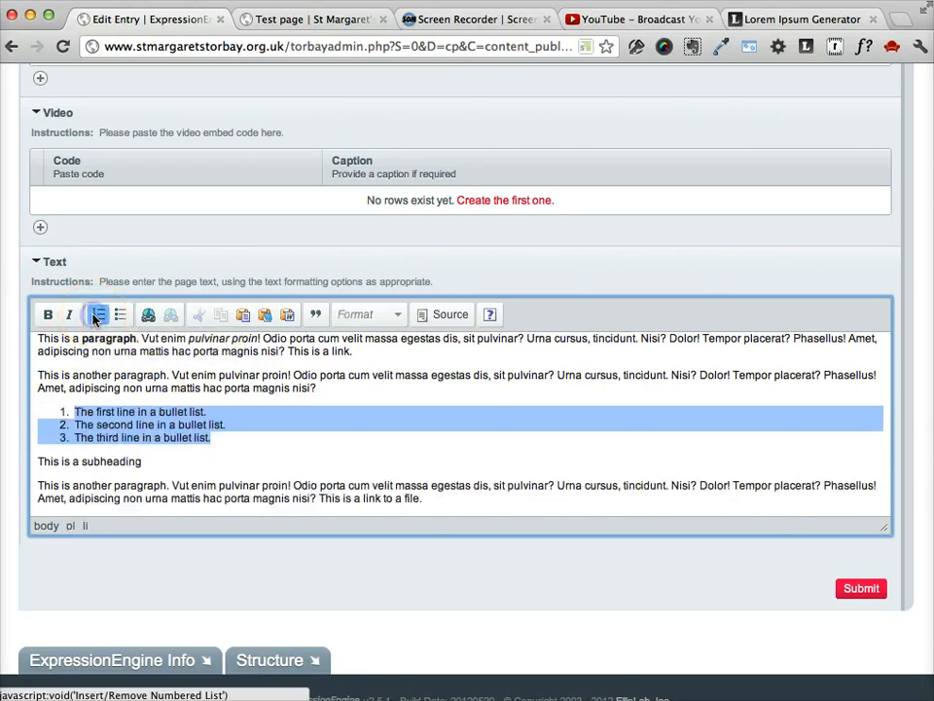
click(174, 423)
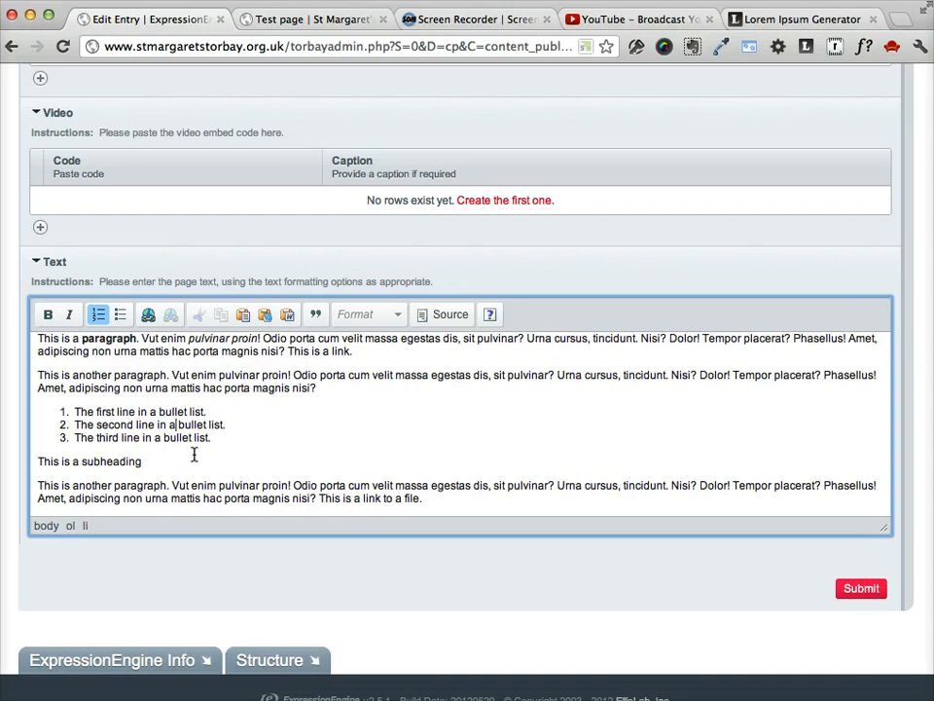
Set the paragraph format of the line "This is a subheading" to Heading 2.
scroll(194, 455, down, 1)
drag(163, 459, 70, 440)
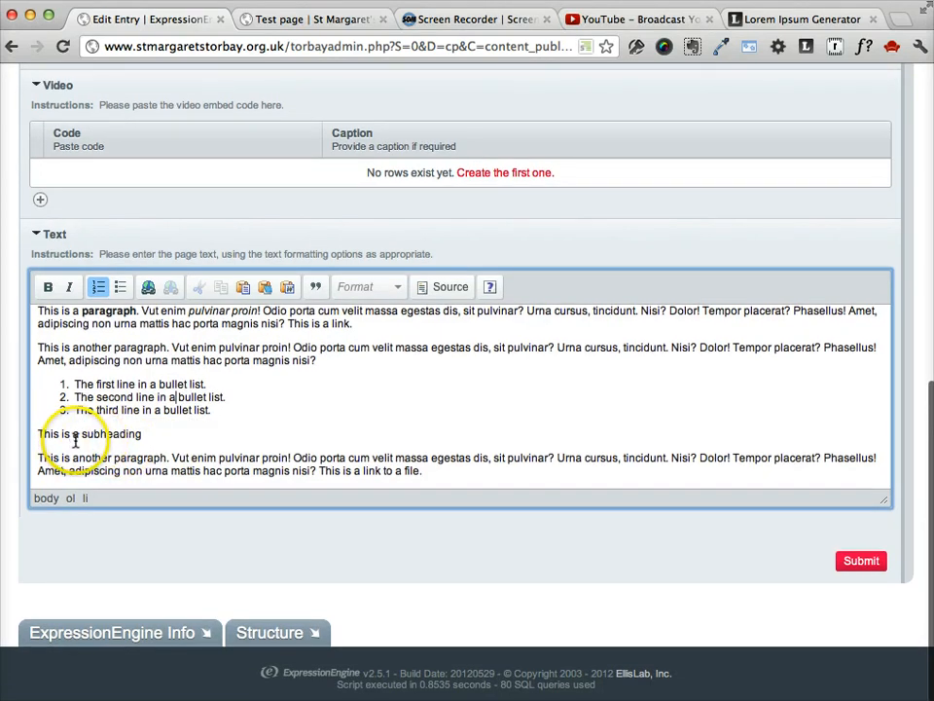
click(141, 437)
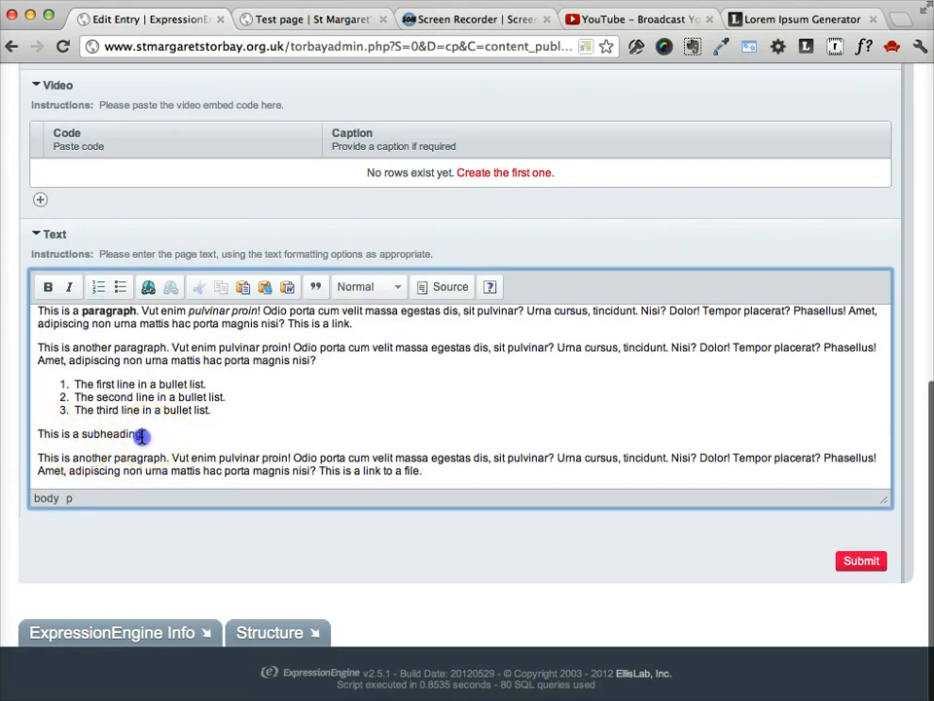
drag(142, 437, 61, 438)
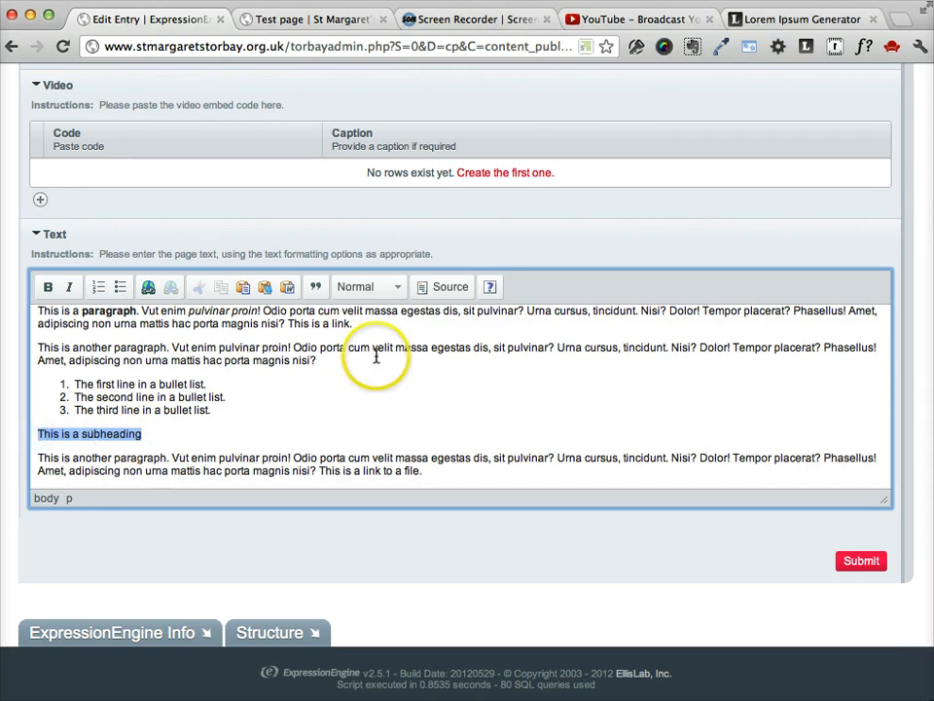
click(398, 294)
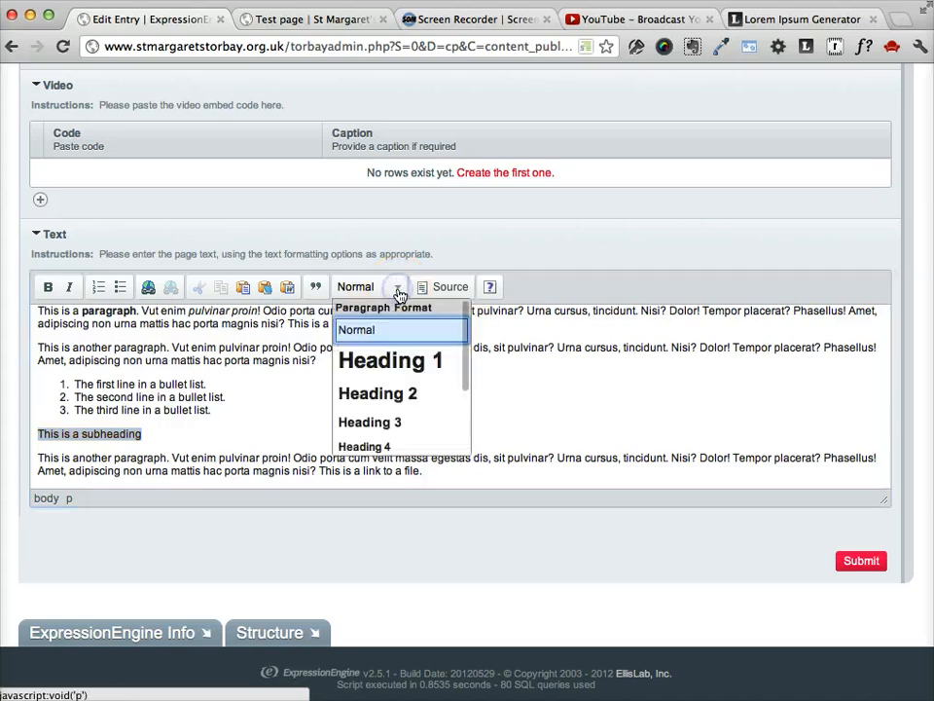
click(407, 401)
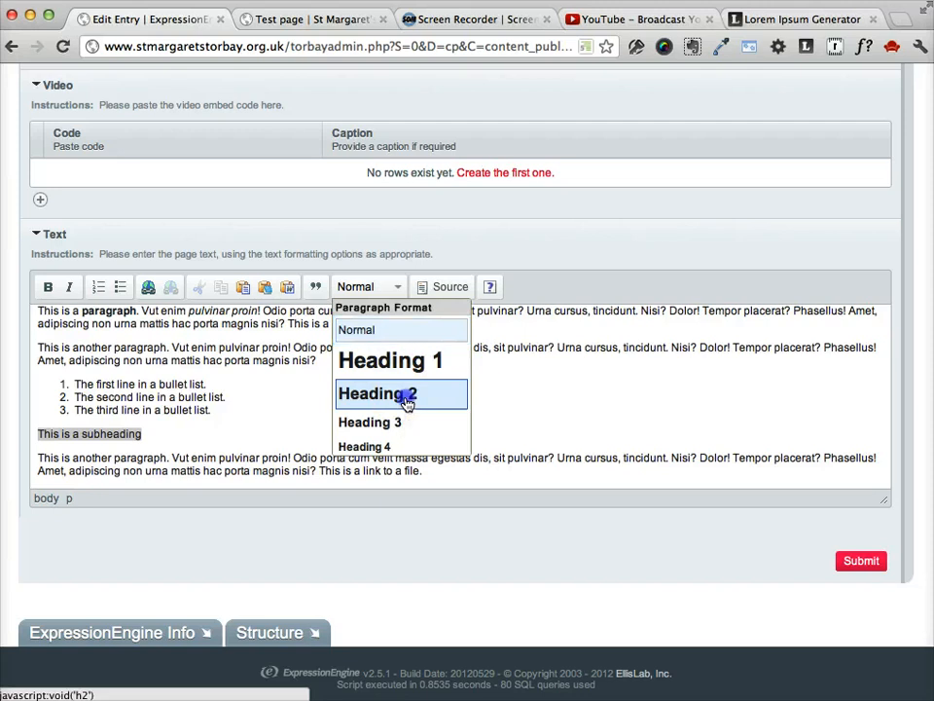
click(196, 397)
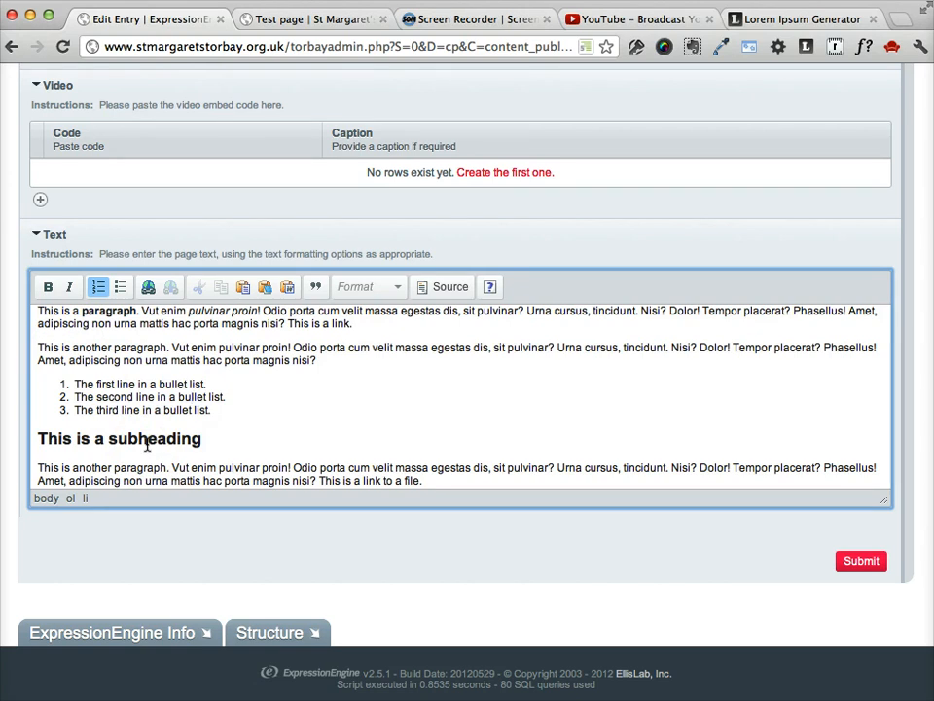
Submit the entry and check the bold, italic, list and subheading formatting on the live Test page.
scroll(183, 444, down, 1)
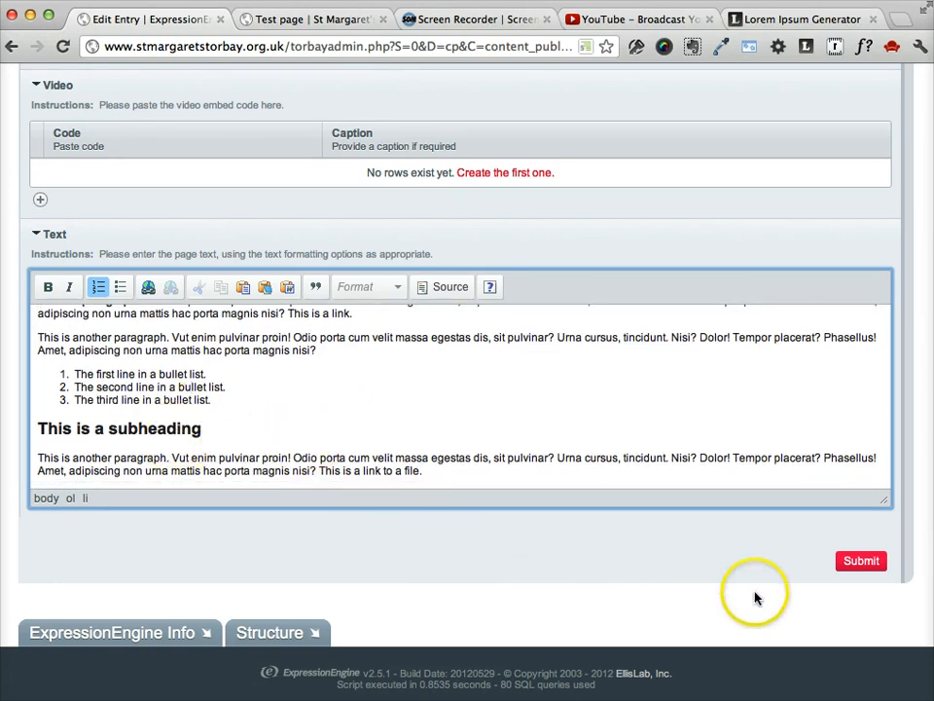
click(861, 562)
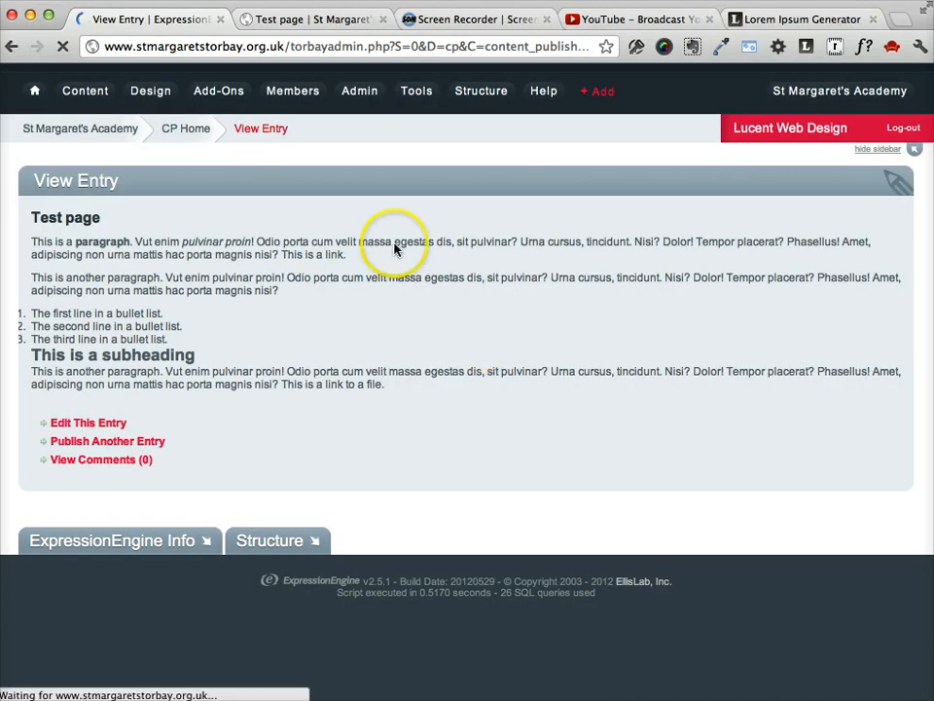
click(330, 22)
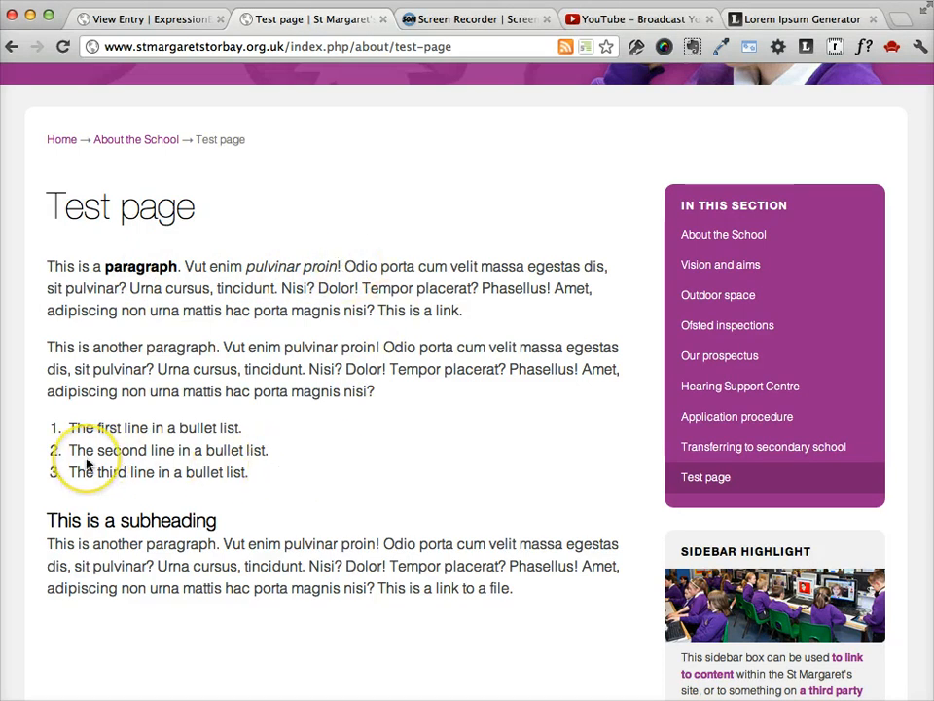
drag(218, 522, 49, 520)
click(61, 516)
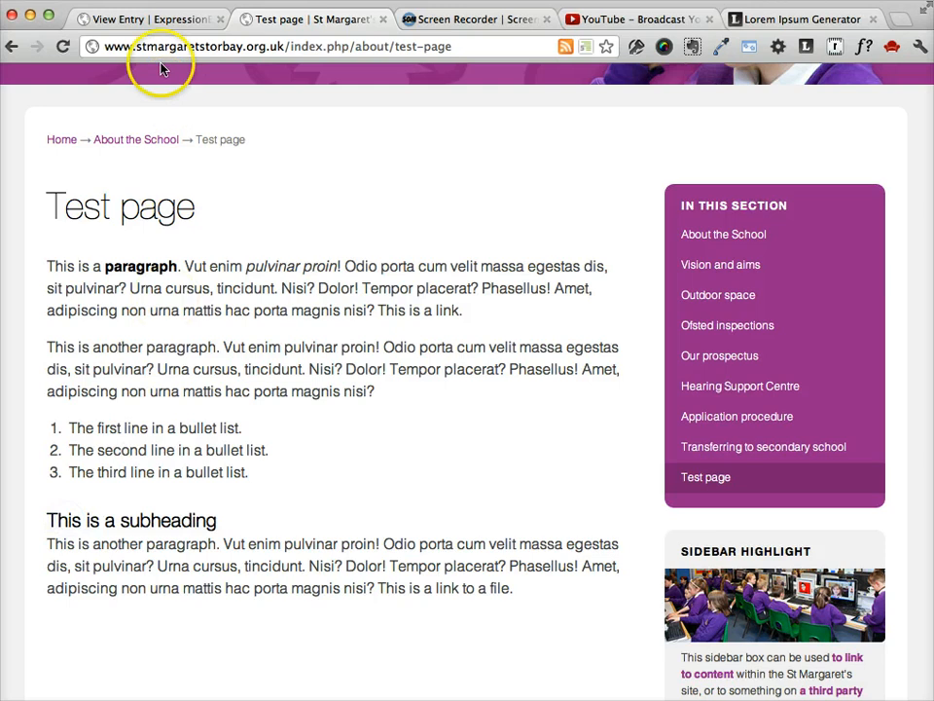
Return to the control panel and reopen the Test page entry for editing at its Text field.
click(170, 22)
click(116, 422)
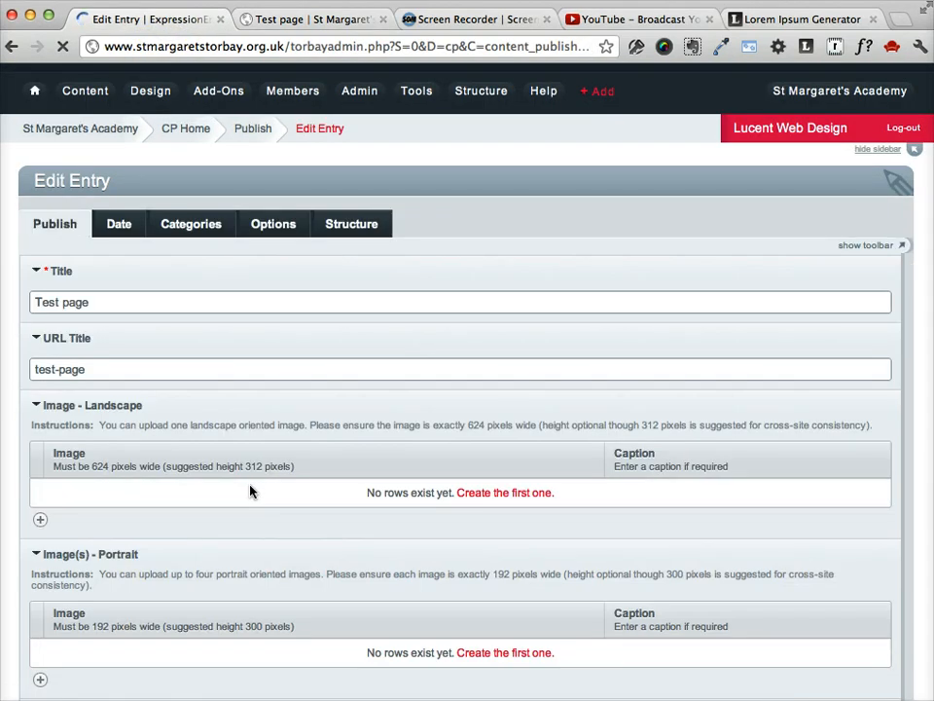
scroll(250, 491, down, 8)
scroll(250, 491, down, 1)
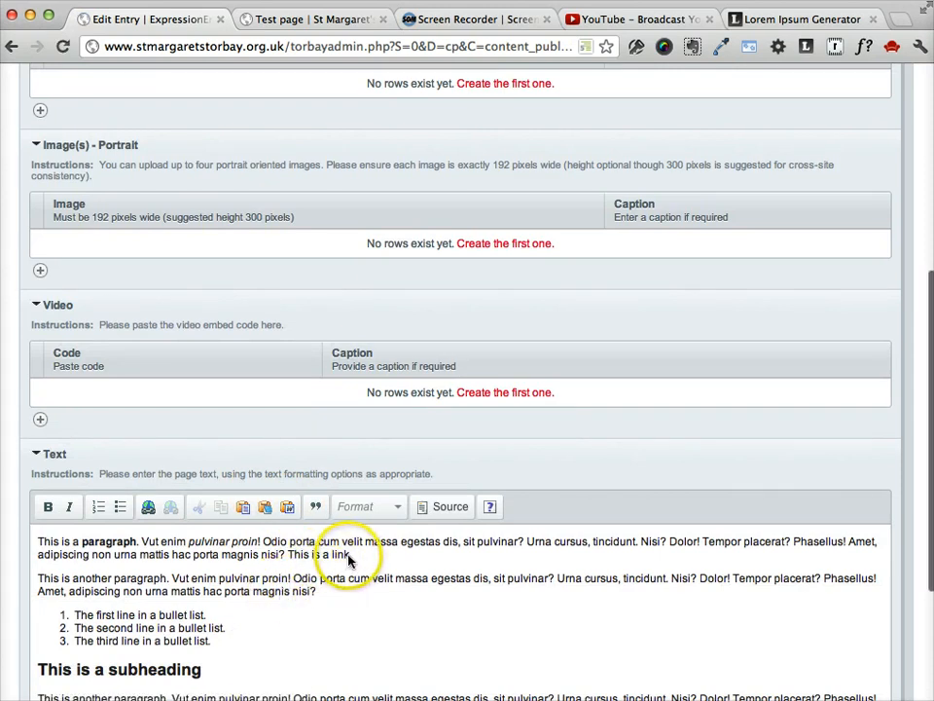
Link the text "This is a link" to the structure page About the School, and remove that link again.
drag(349, 556, 290, 558)
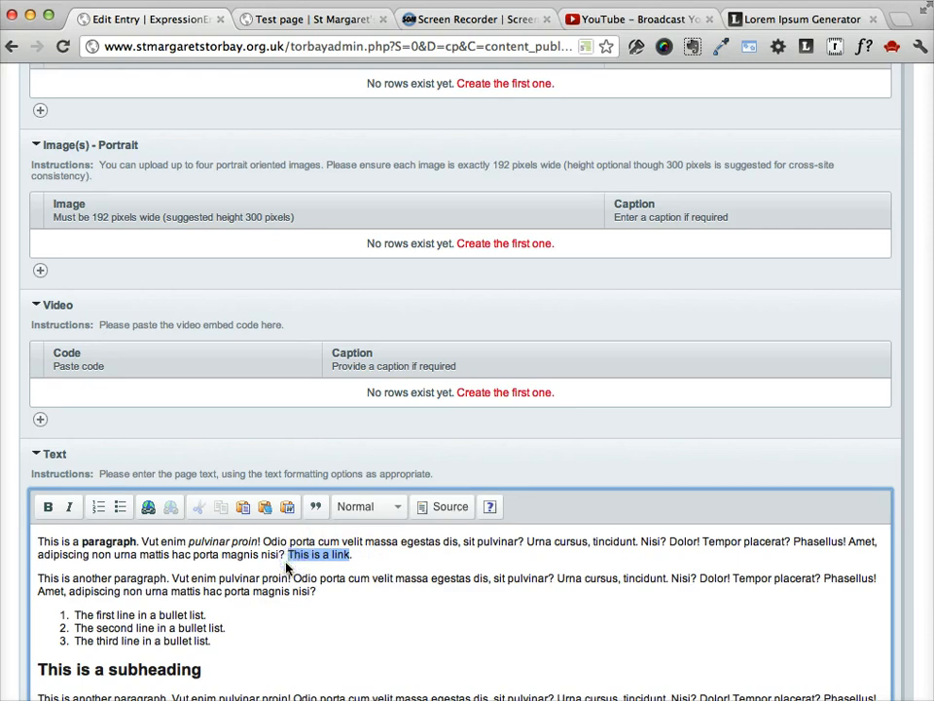
click(148, 508)
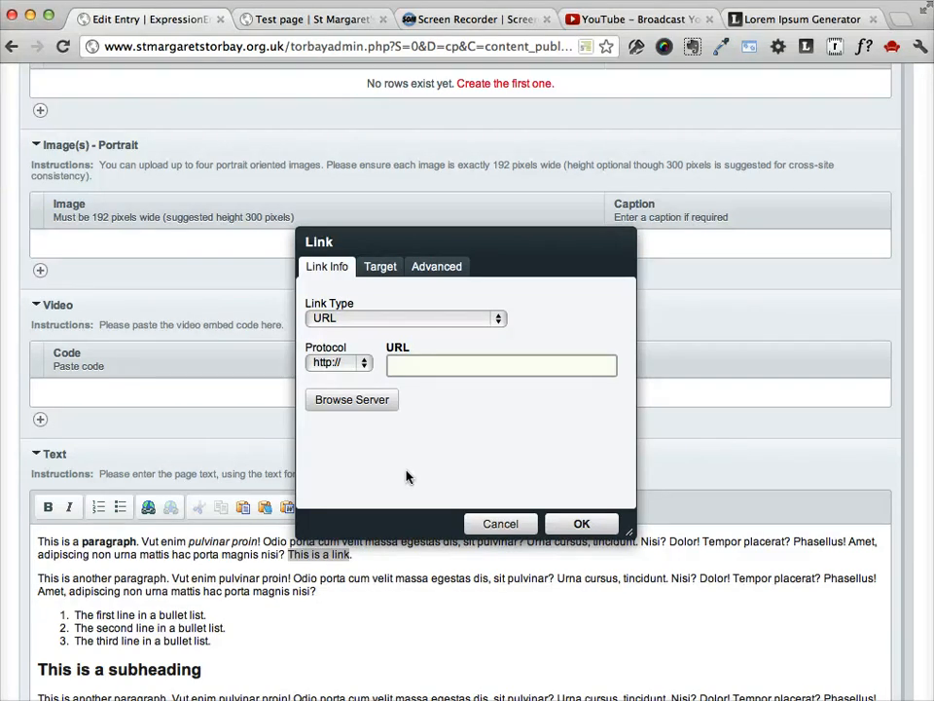
click(301, 563)
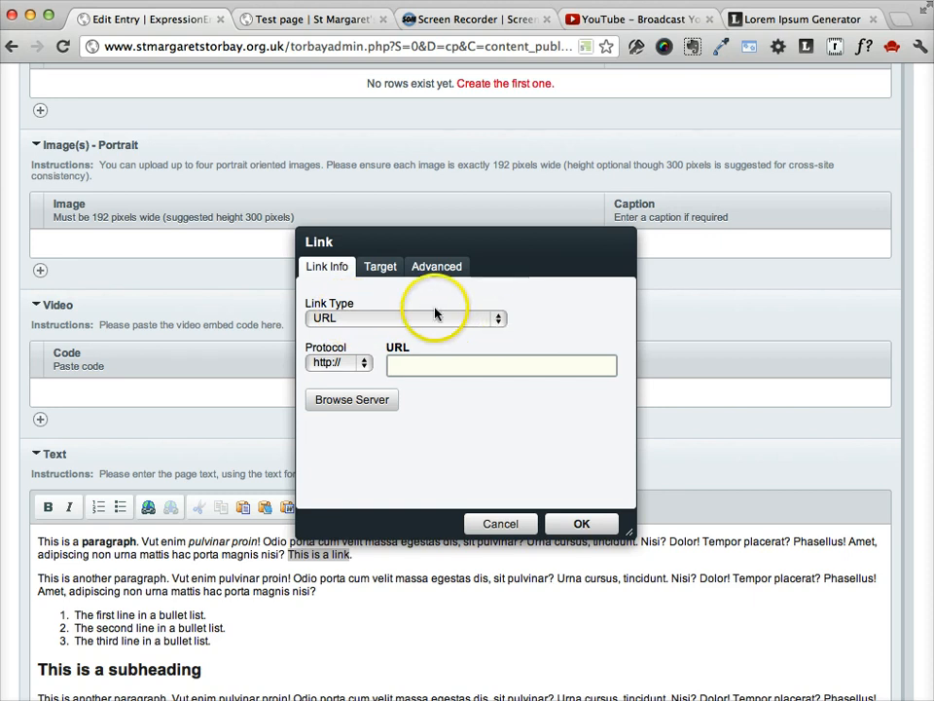
click(500, 319)
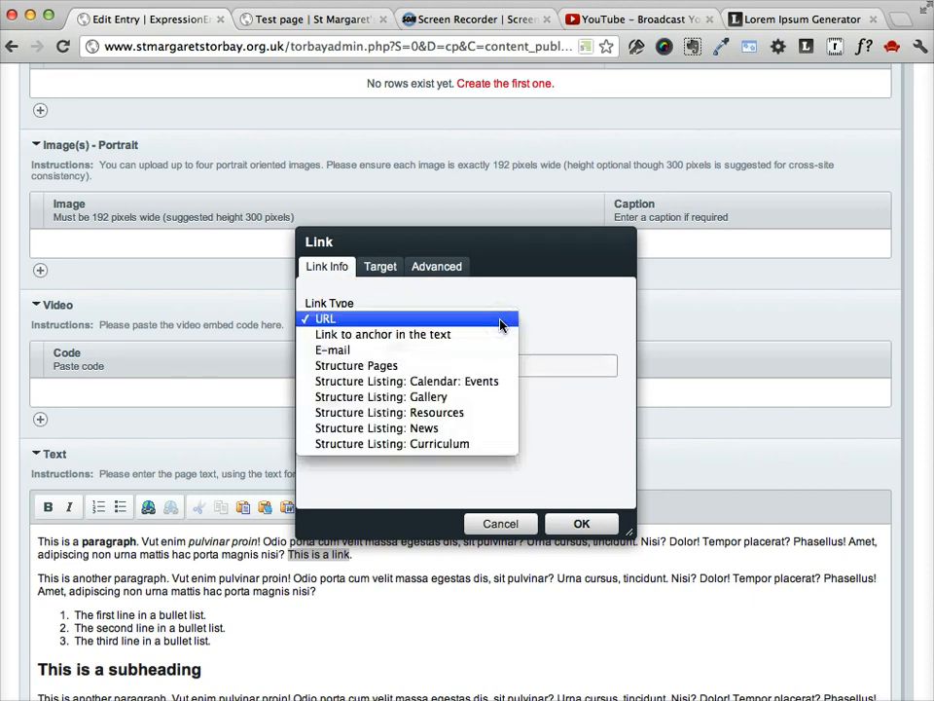
click(385, 366)
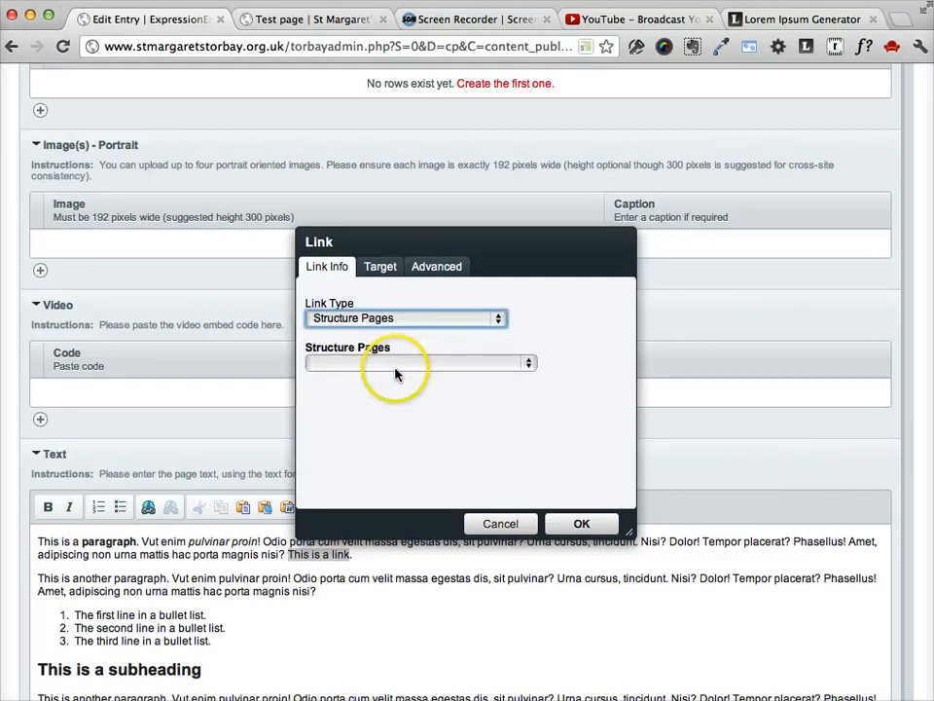
click(528, 366)
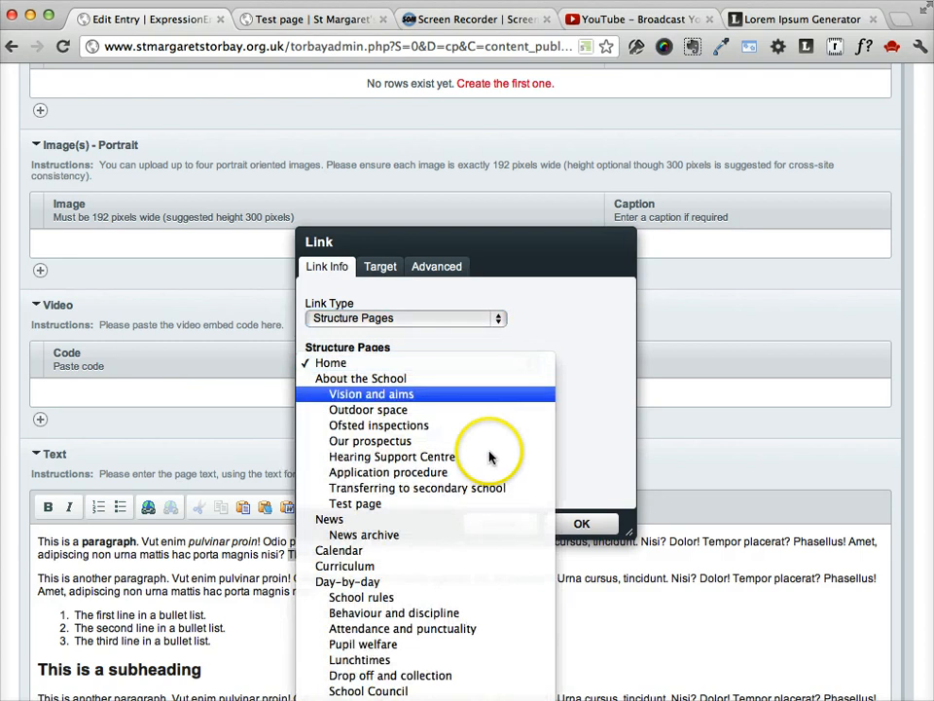
click(417, 382)
click(581, 523)
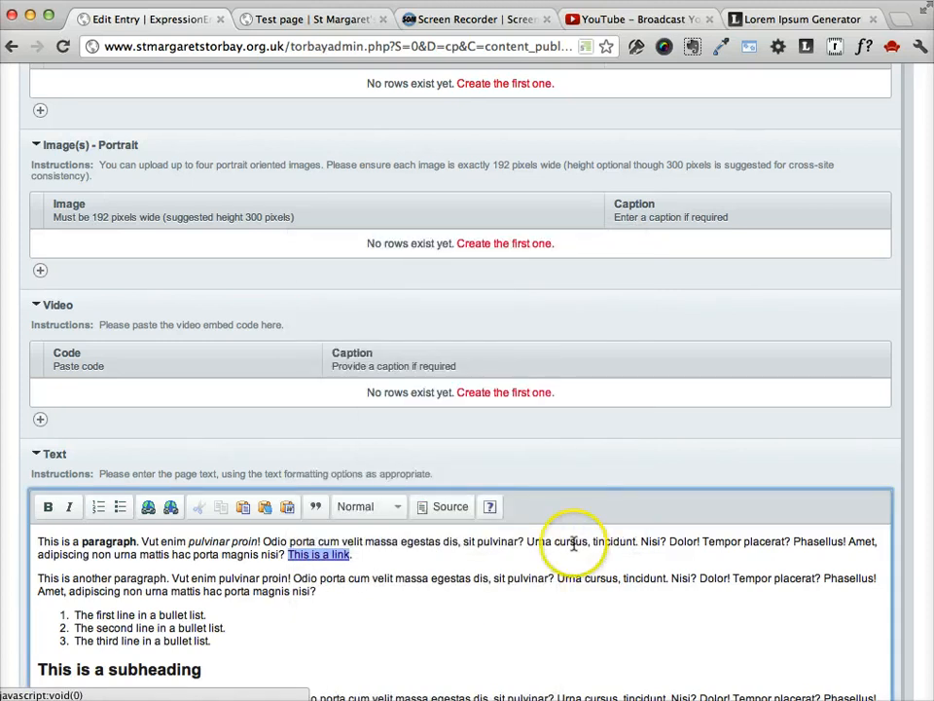
click(317, 554)
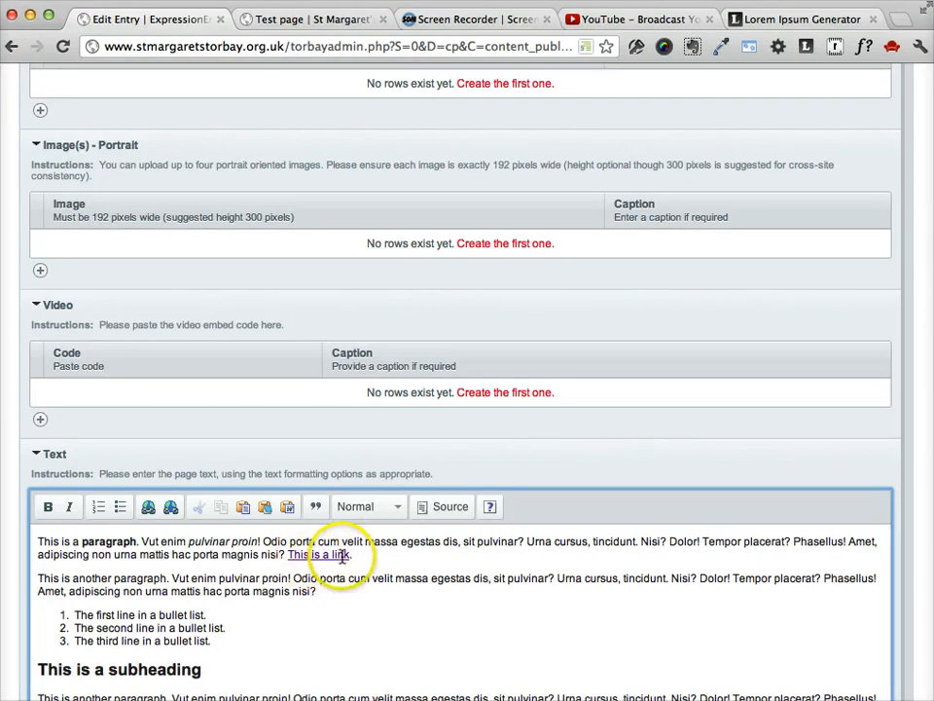
click(172, 510)
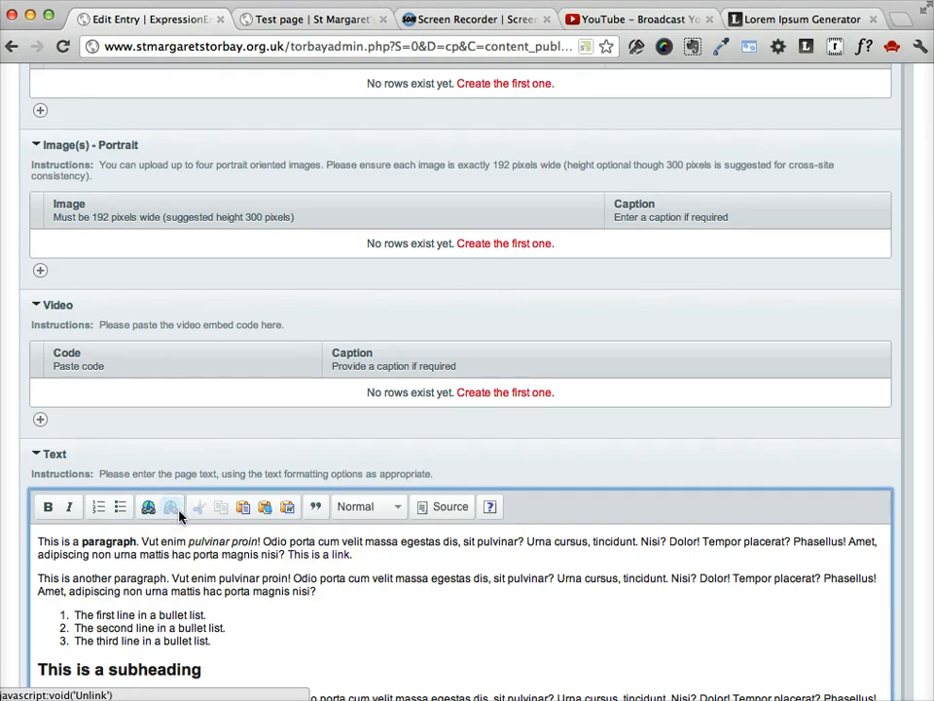
Link the text "This is a link" to the News listing item "Test news entry 2", and remove that link again.
double_click(341, 554)
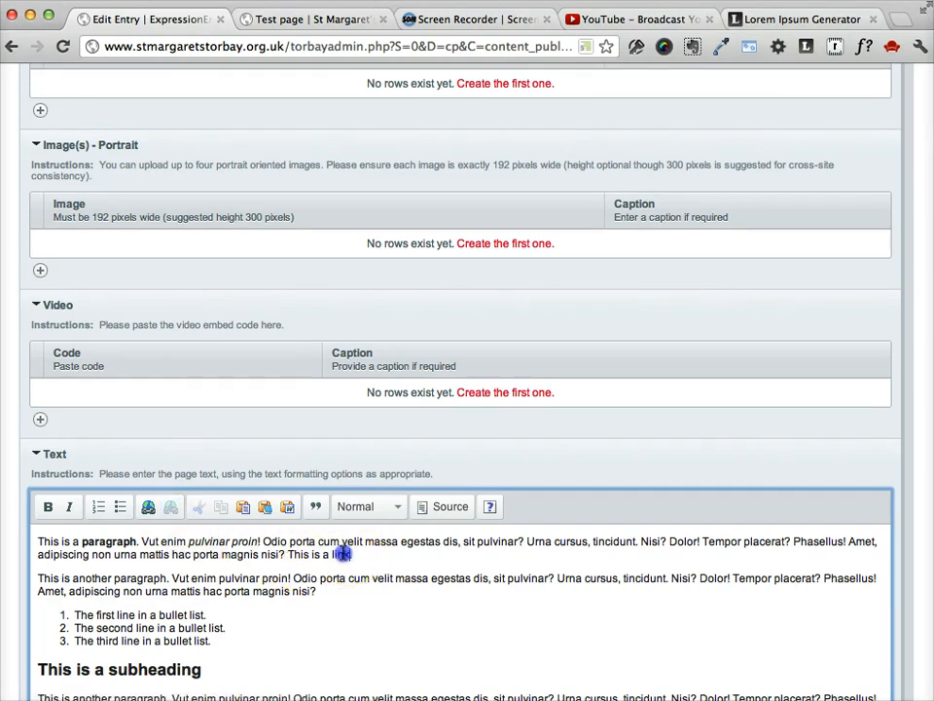
drag(341, 553, 289, 554)
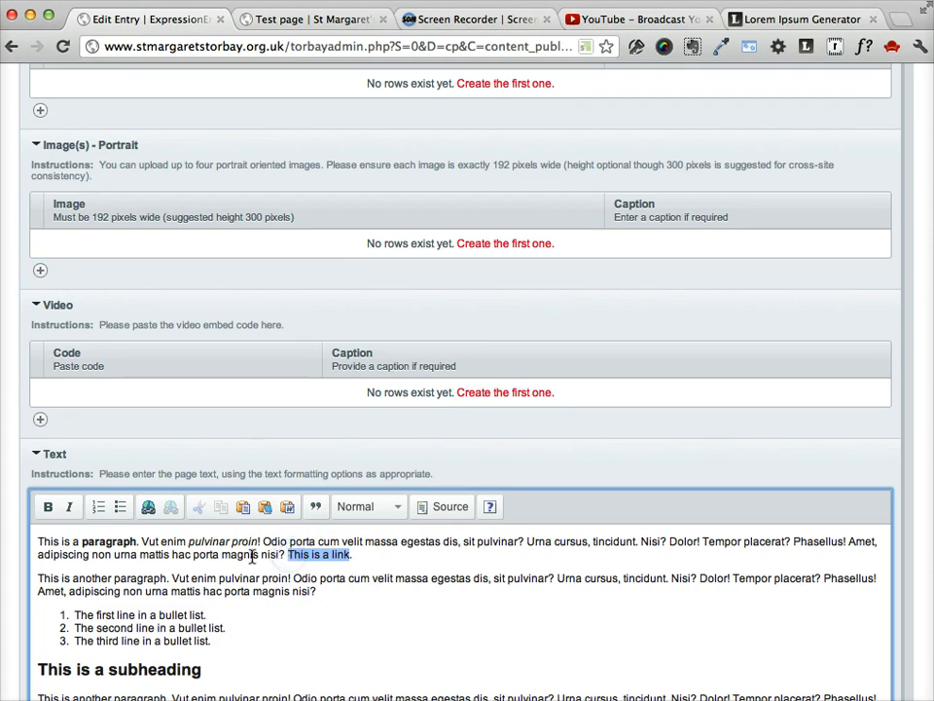
click(148, 507)
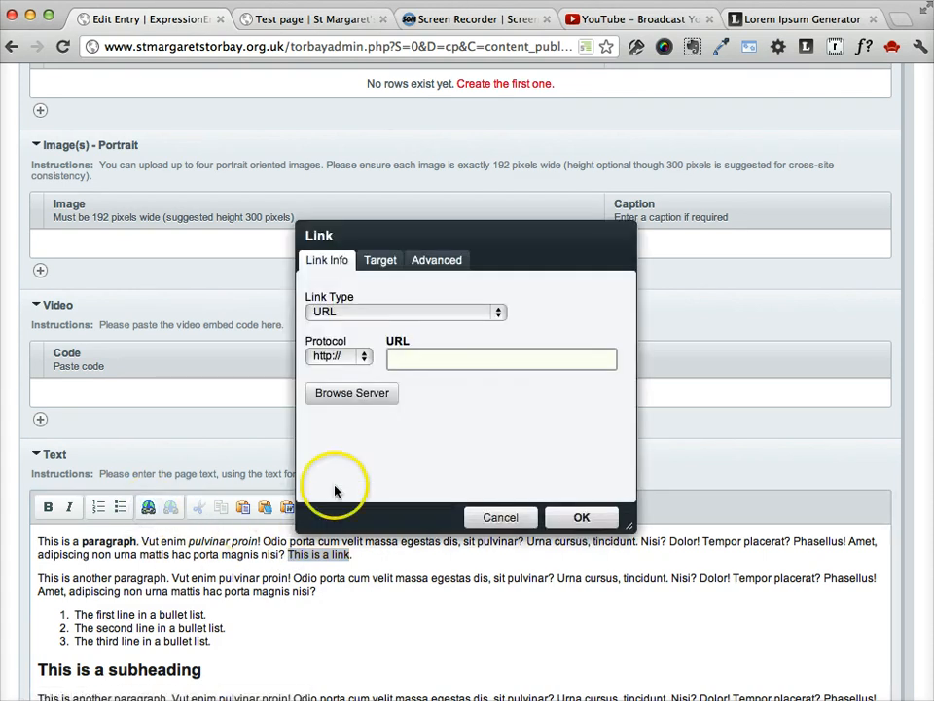
click(497, 312)
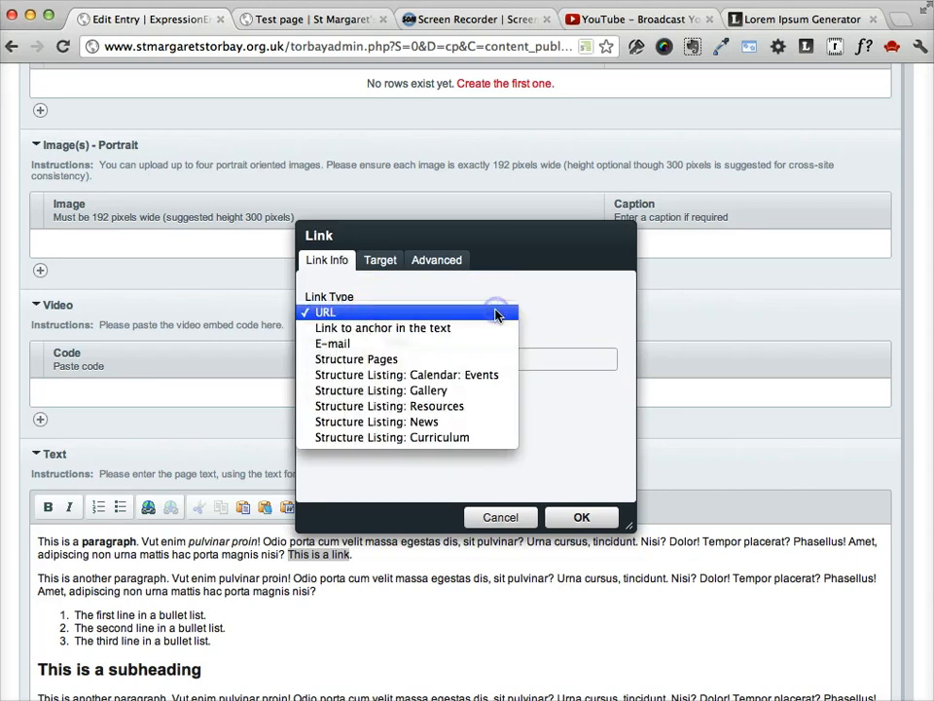
click(436, 429)
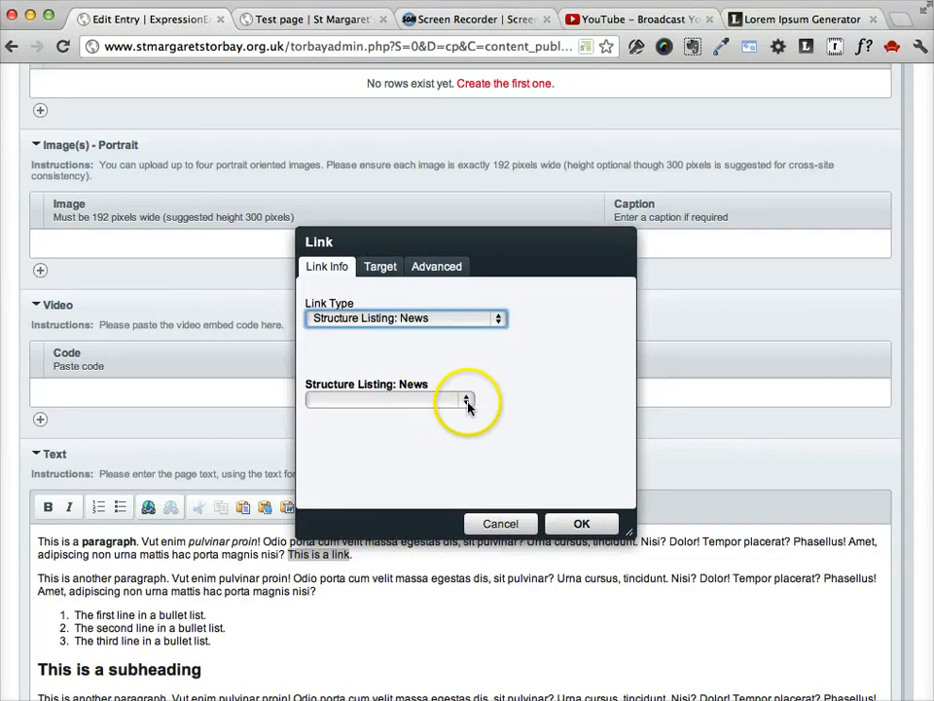
click(467, 405)
click(374, 438)
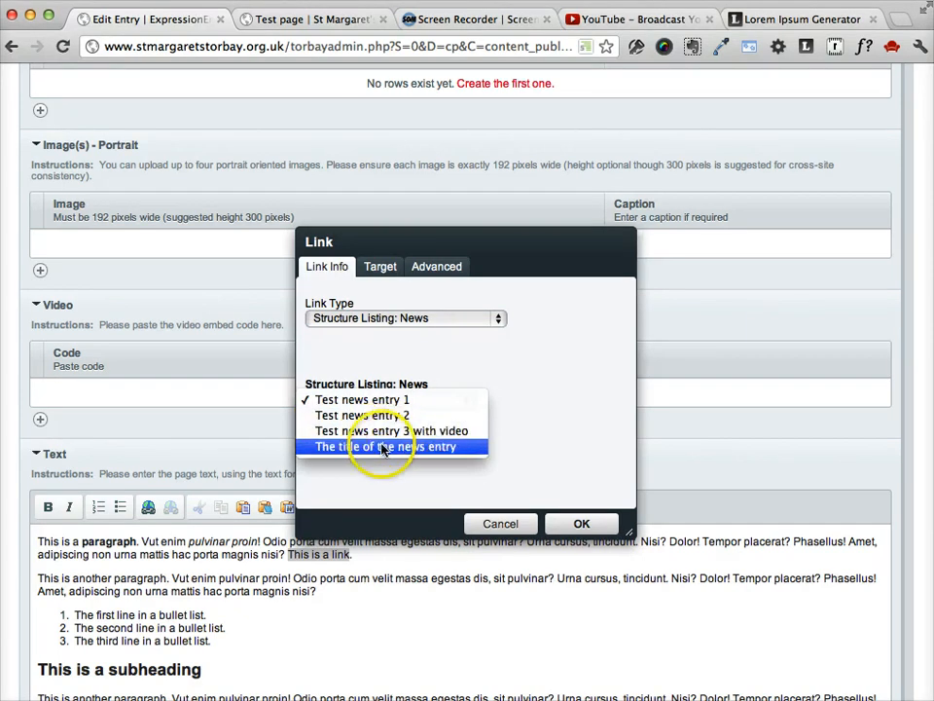
click(378, 415)
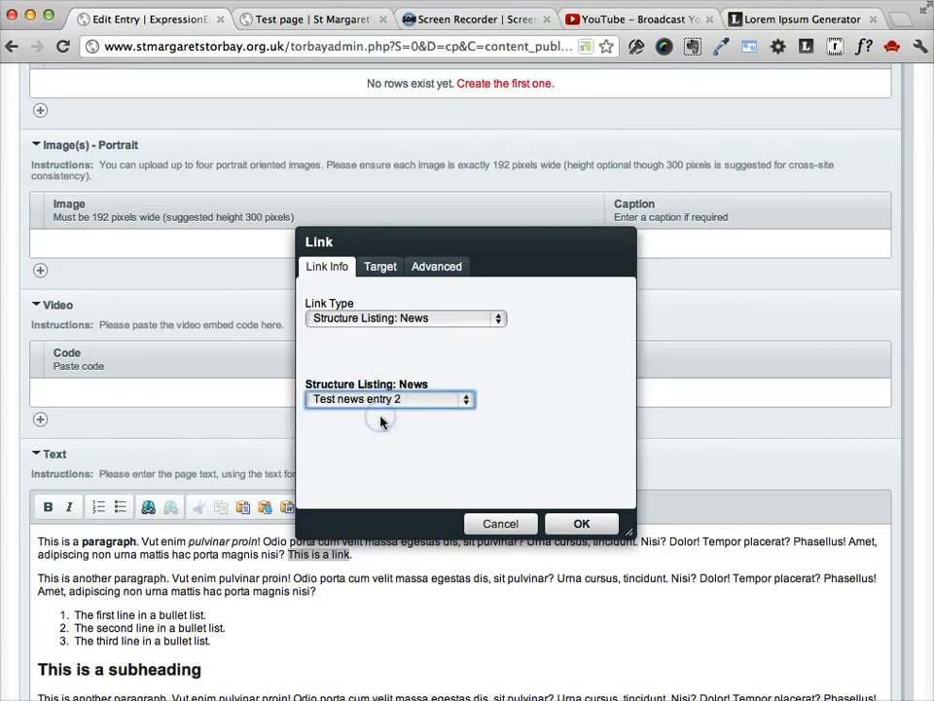
click(582, 525)
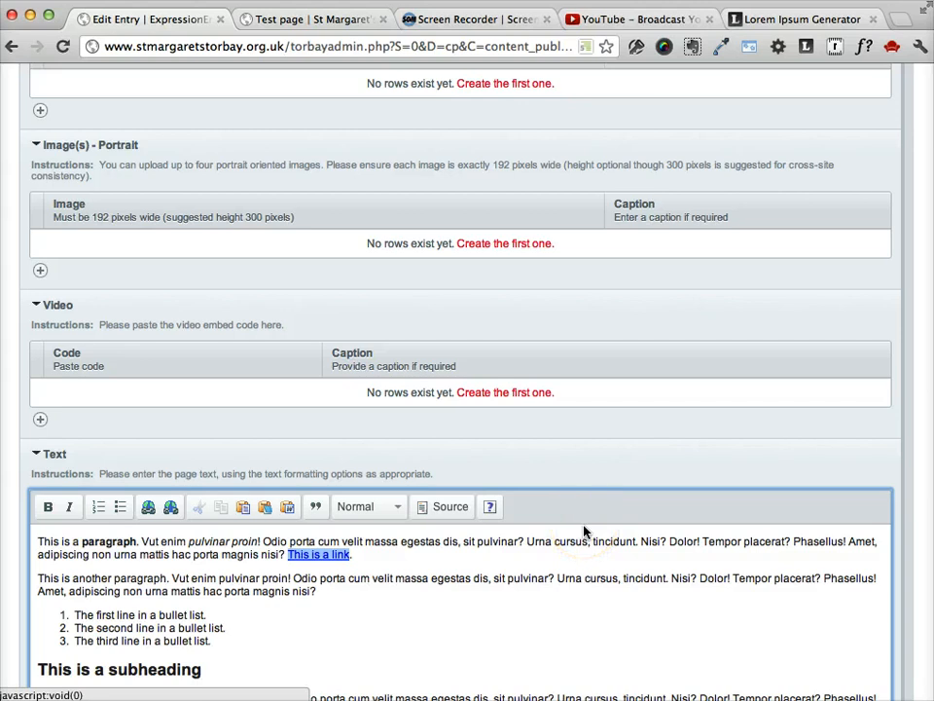
click(316, 557)
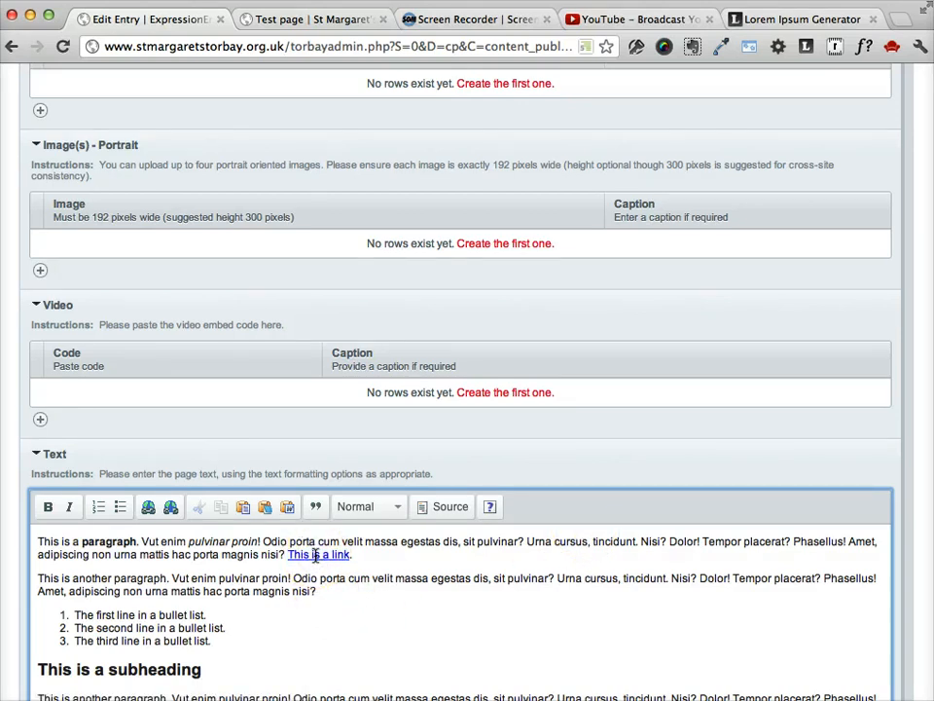
click(171, 507)
click(341, 554)
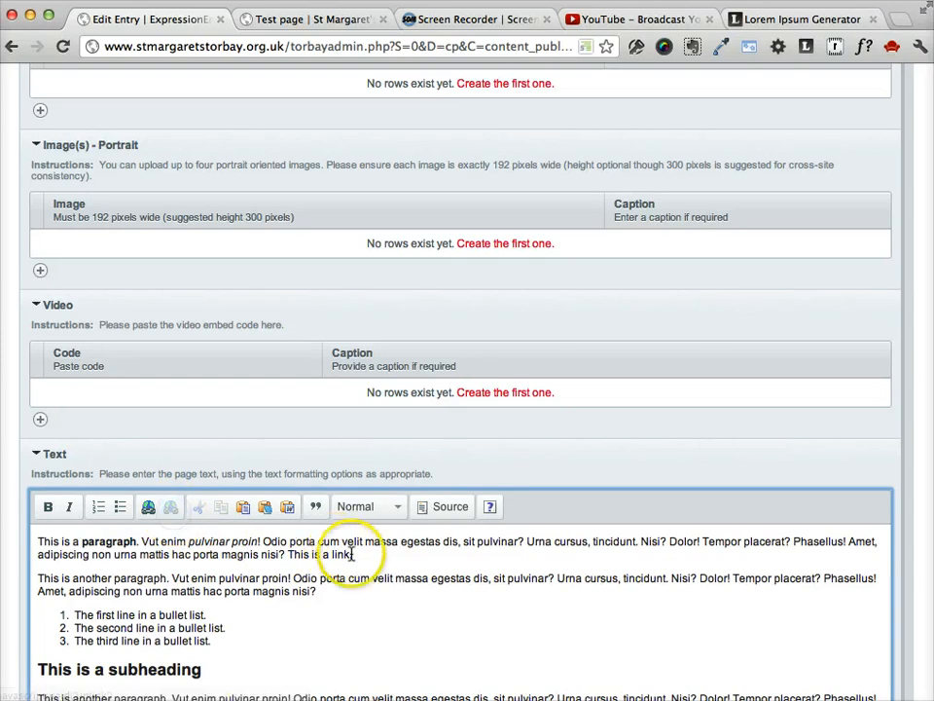
drag(352, 556, 290, 555)
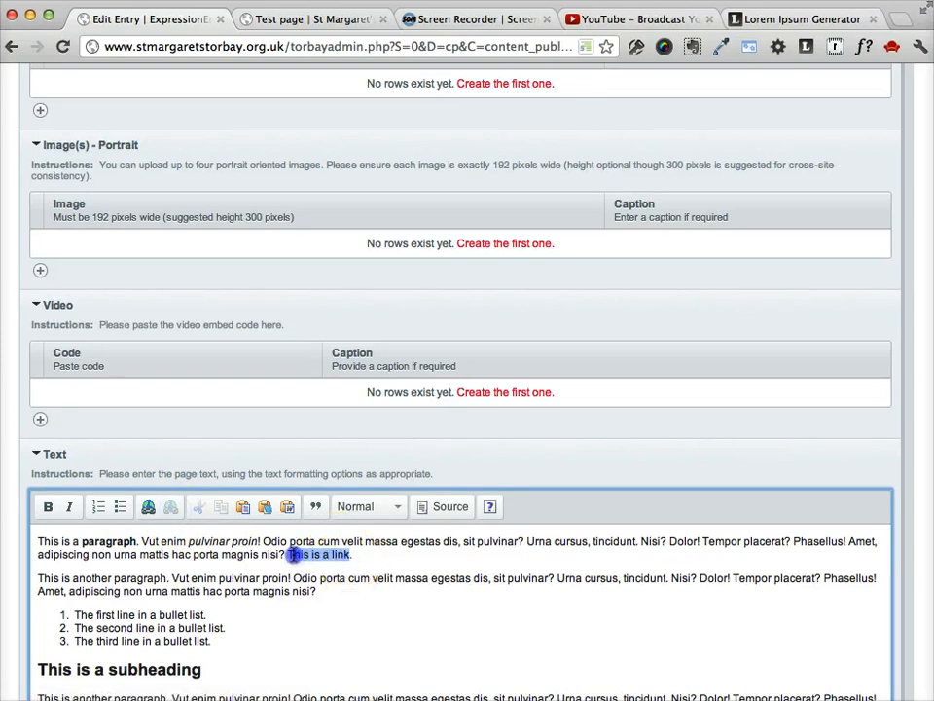
click(148, 507)
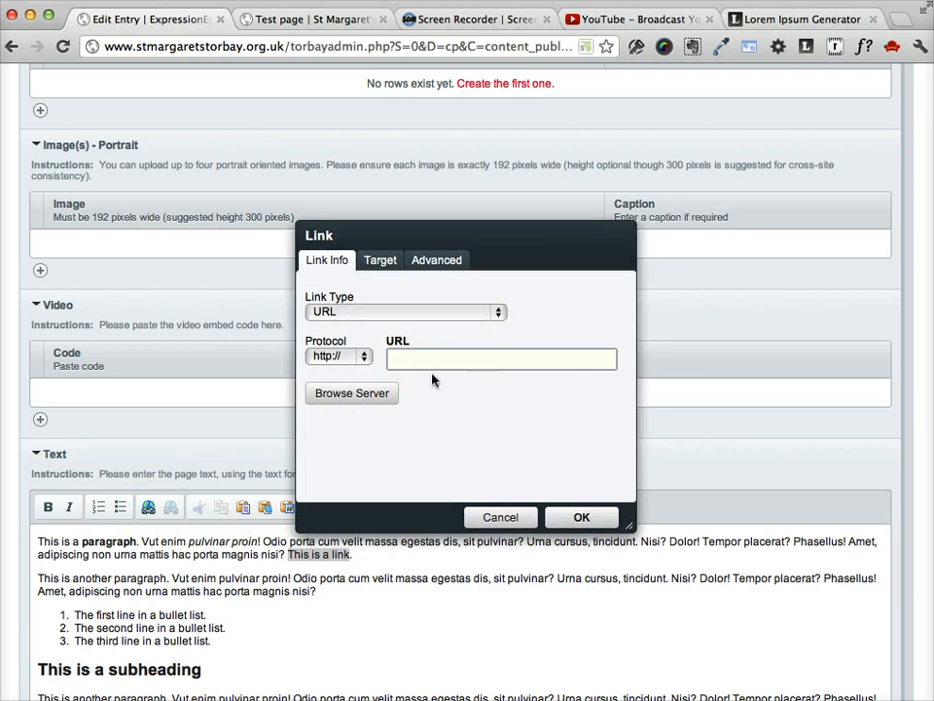
text(www.bbc.co.uk)
click(584, 516)
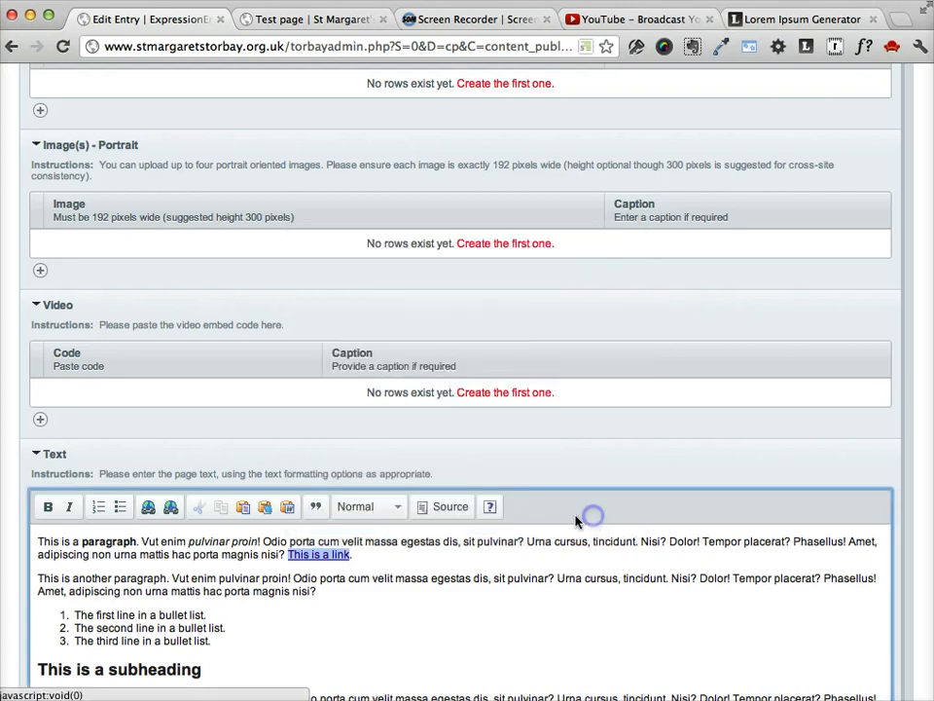
click(317, 579)
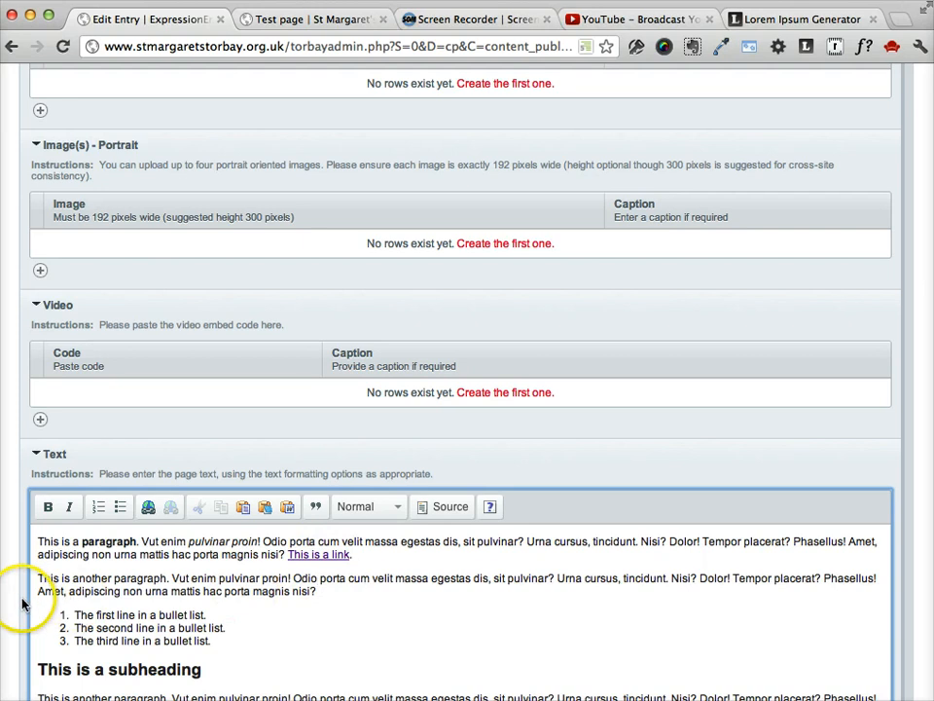
Start a link on the text "This is a link to a file" in the last paragraph and browse the server's files.
scroll(20, 438, down, 3)
scroll(140, 569, down, 2)
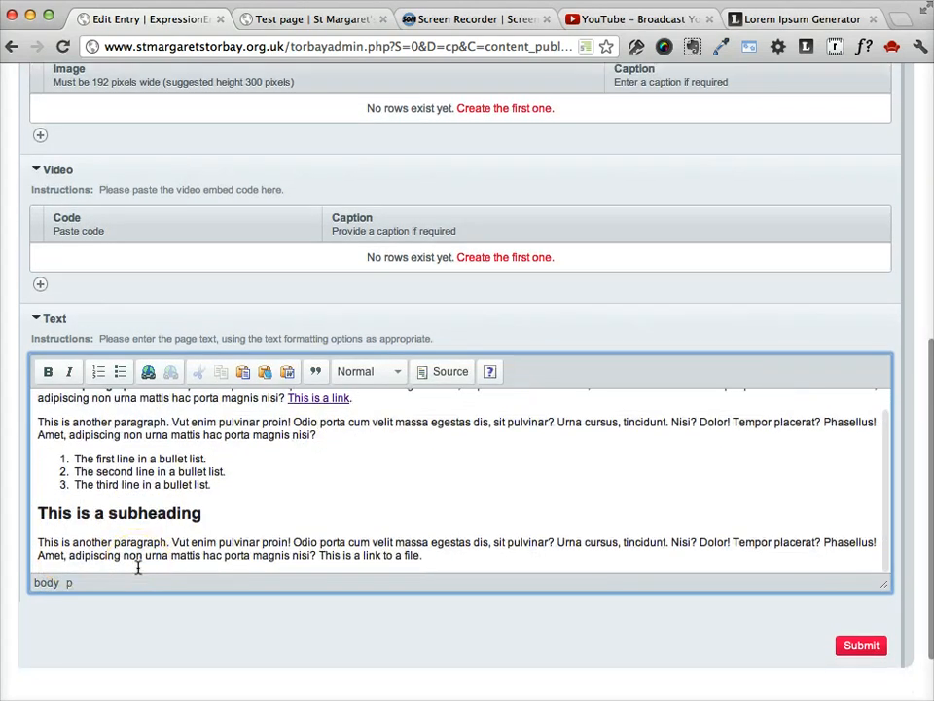
scroll(137, 568, down, 2)
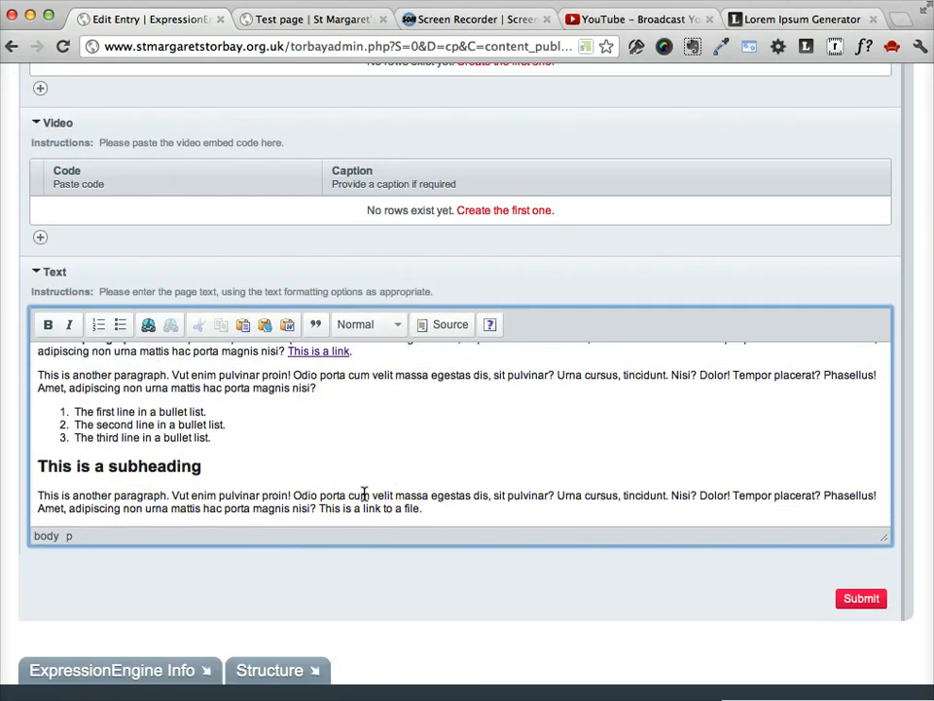
drag(417, 507, 322, 511)
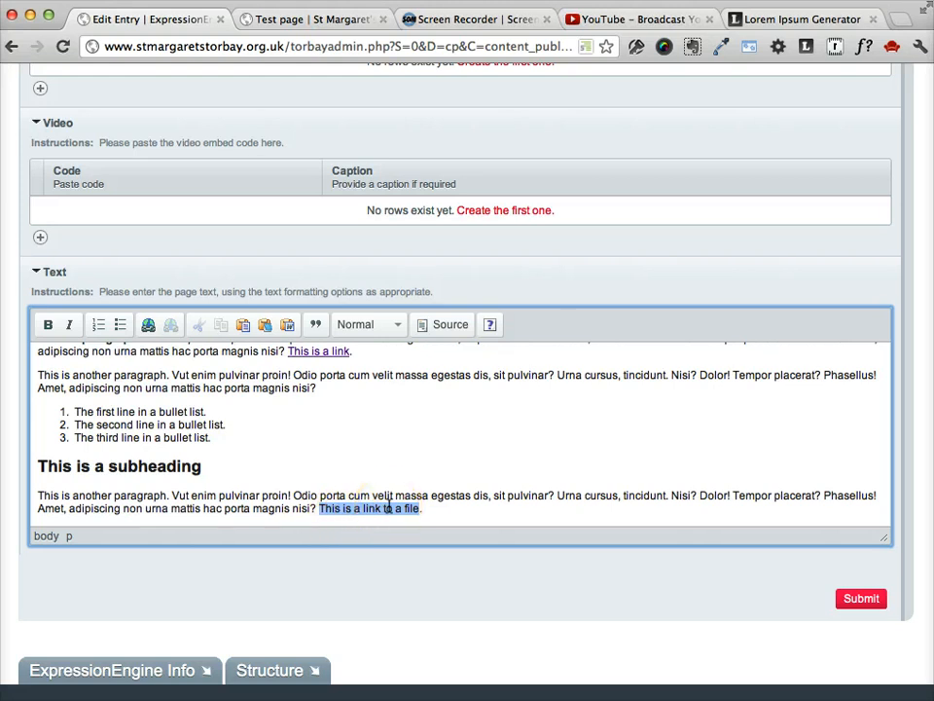
click(148, 328)
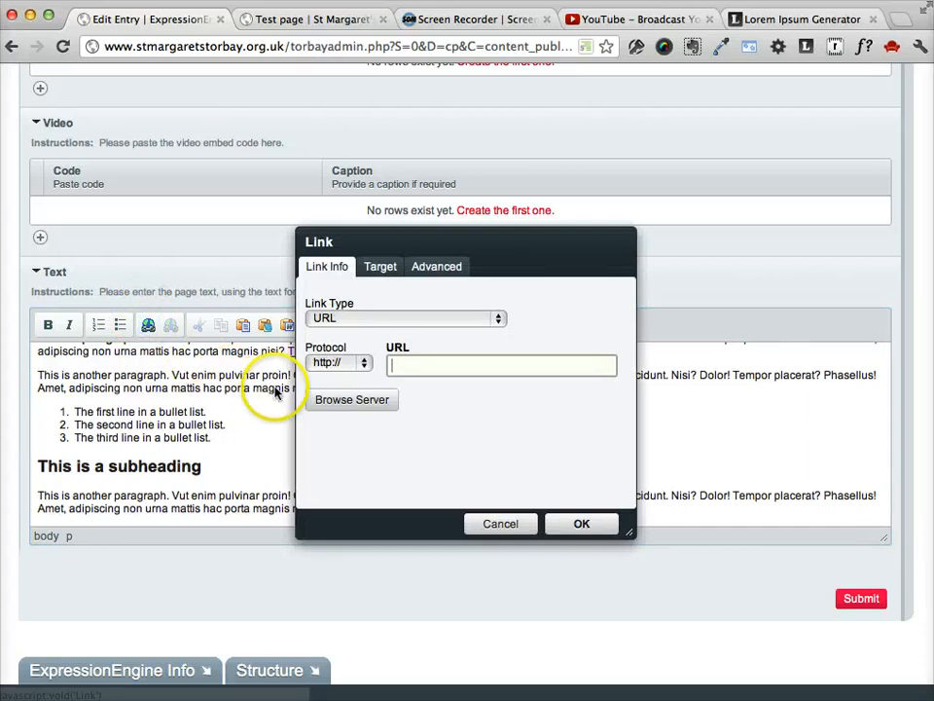
click(358, 400)
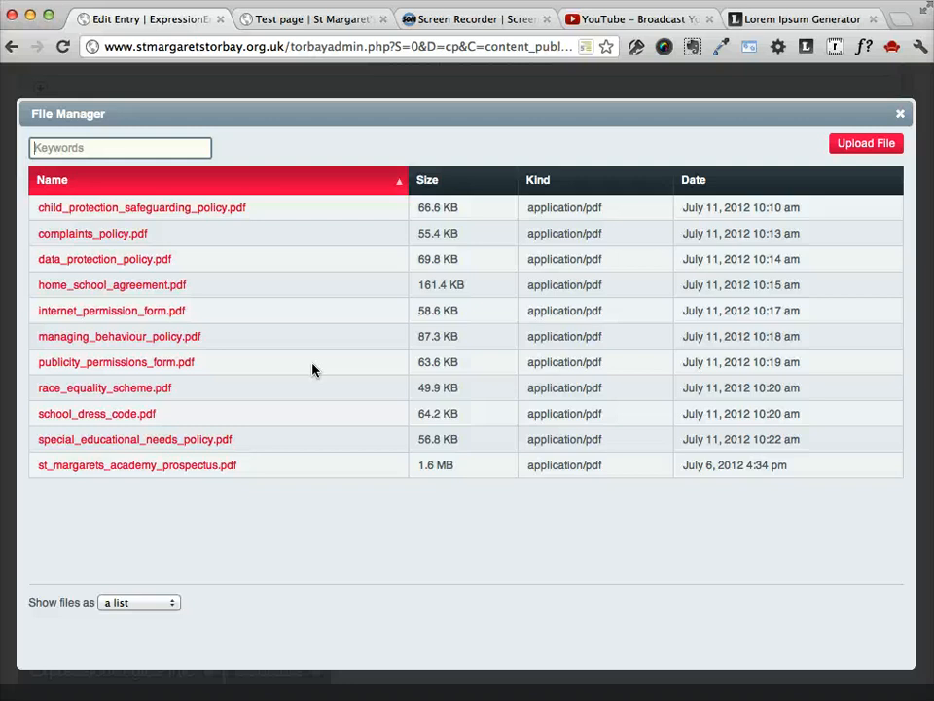
Upload test_file.pdf from the for_upload folder to the Resources directory.
click(859, 148)
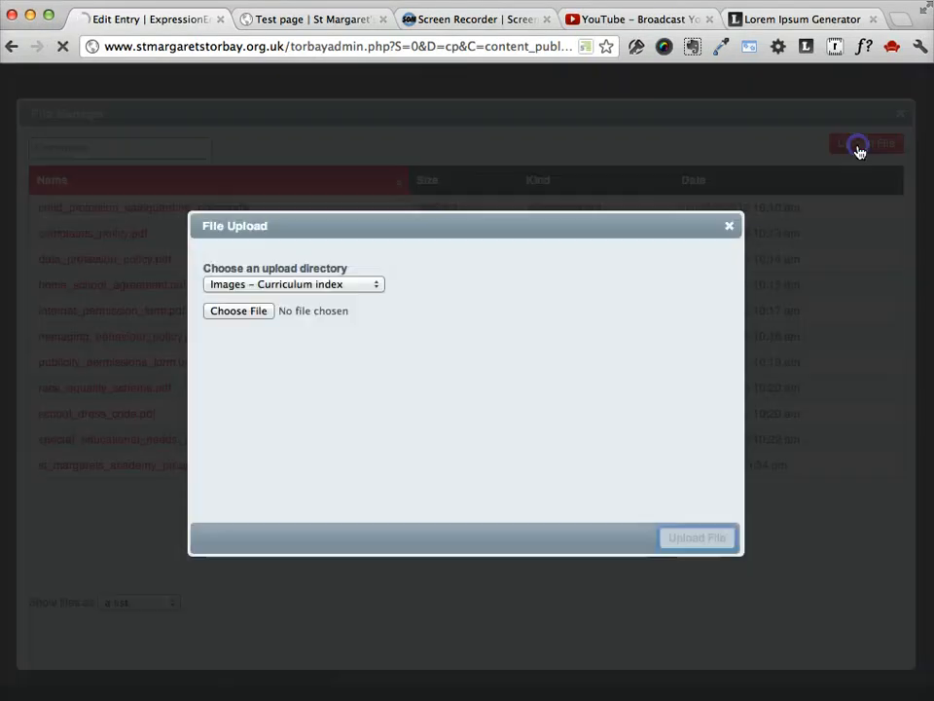
click(252, 295)
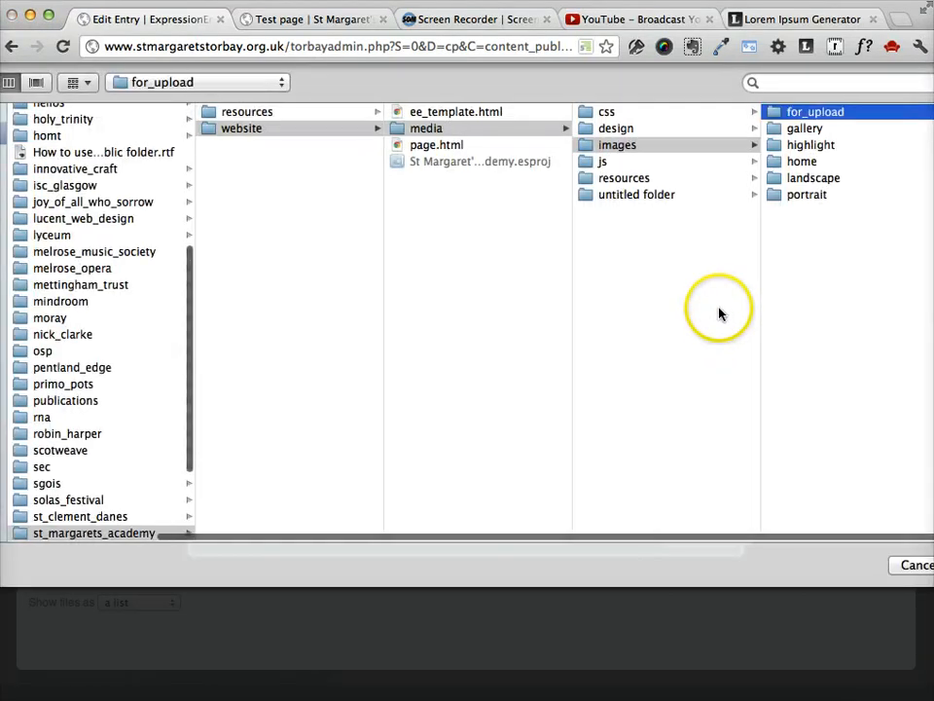
click(887, 163)
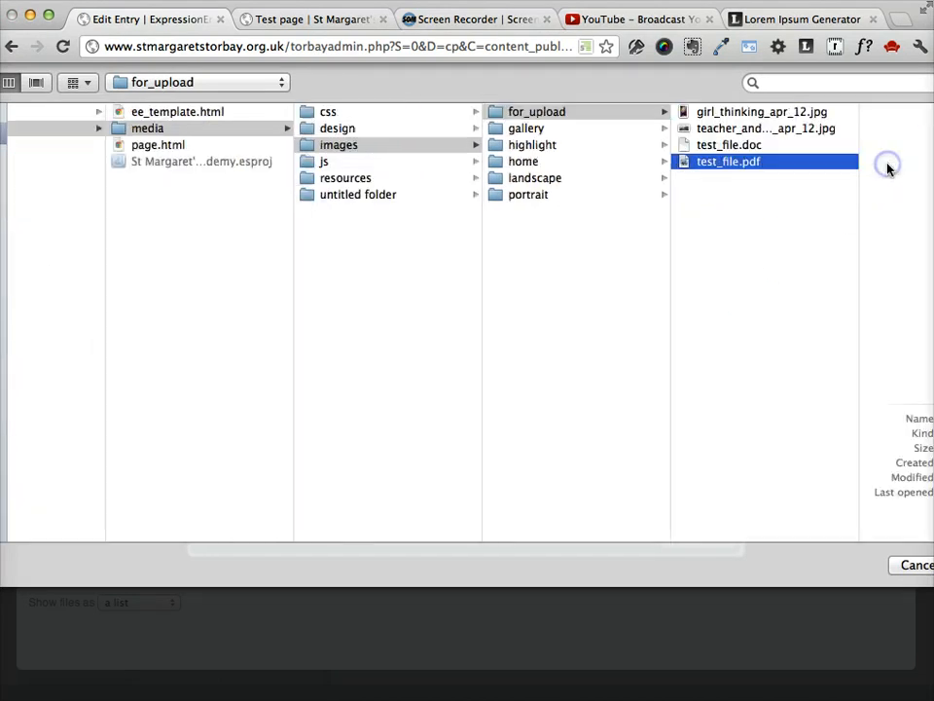
key(Return)
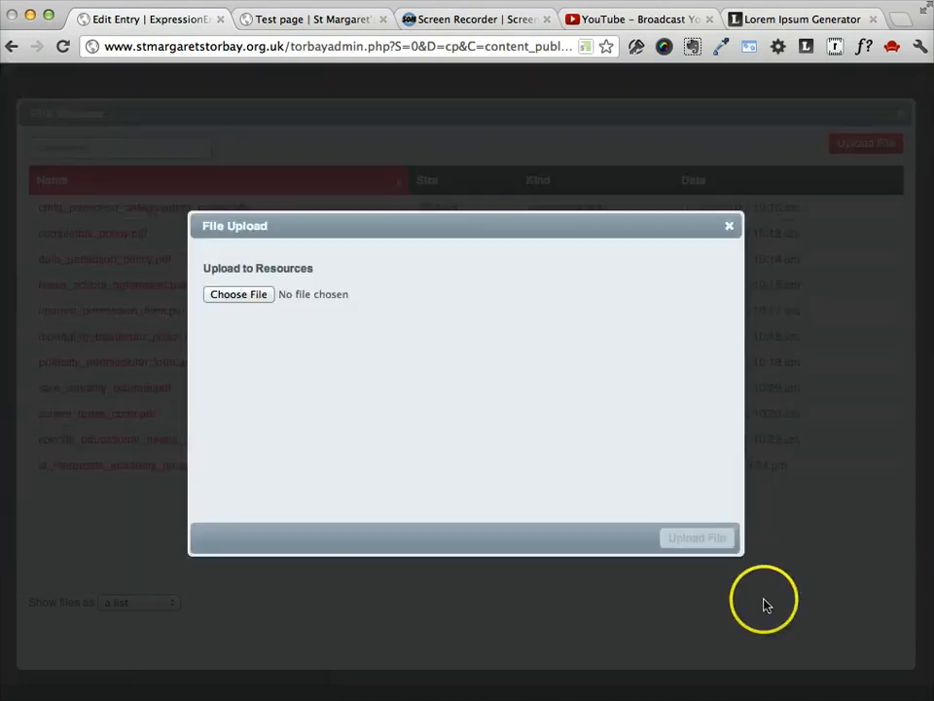
click(696, 539)
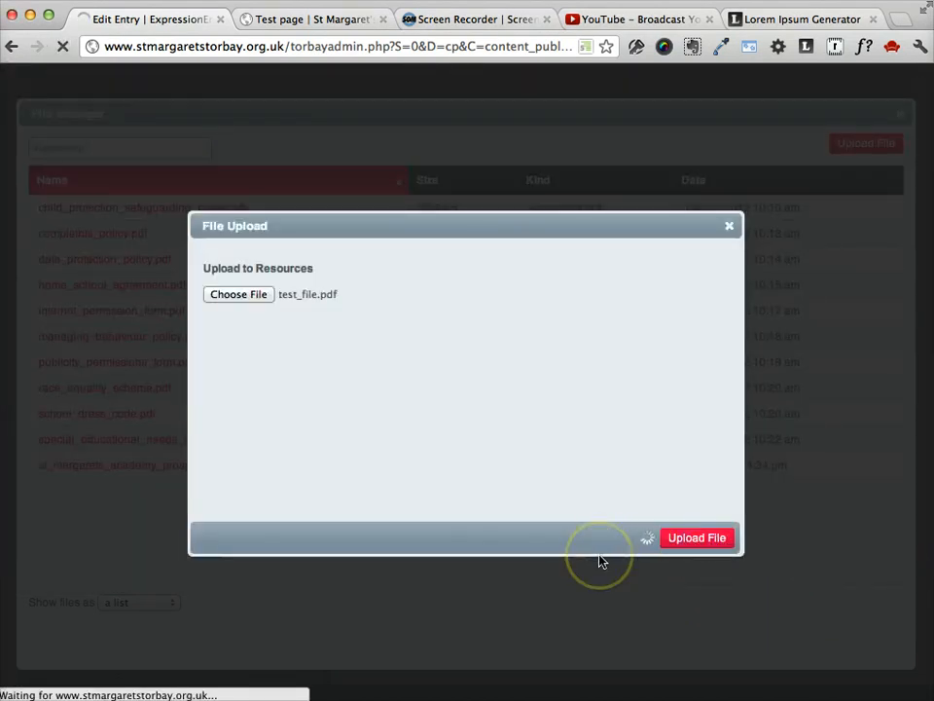
Finish uploading test_file.pdf and apply it as the link of the text "This is a link to a file".
click(648, 541)
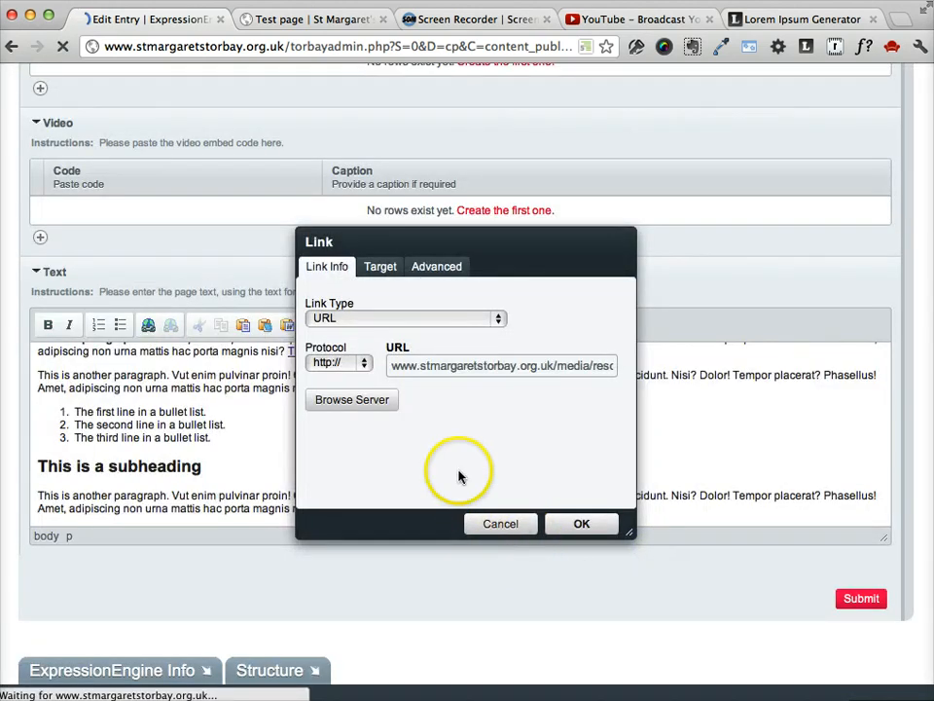
click(582, 526)
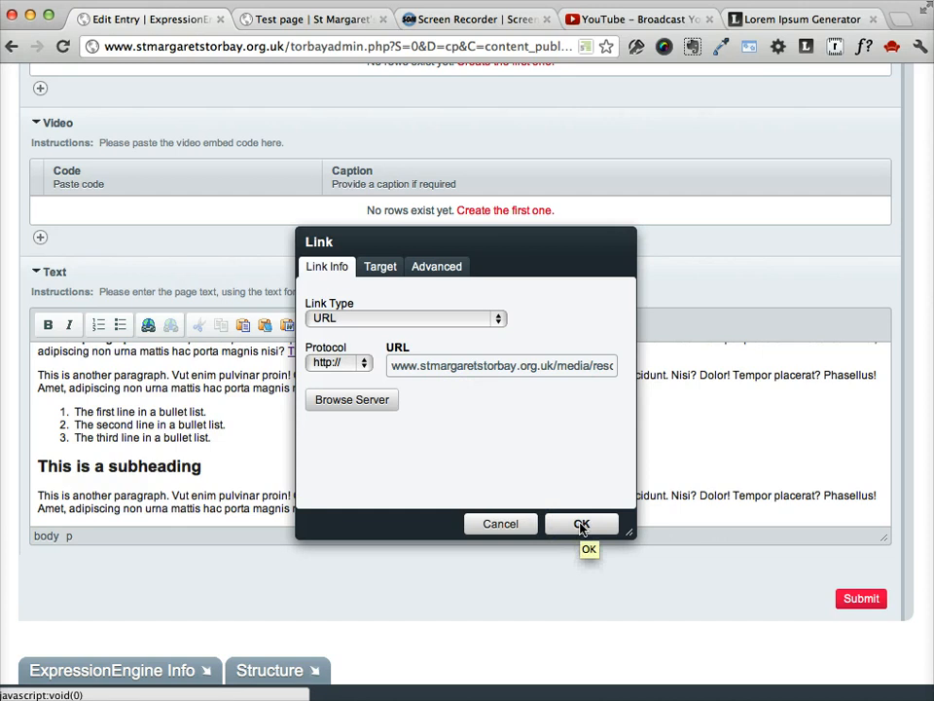
click(581, 526)
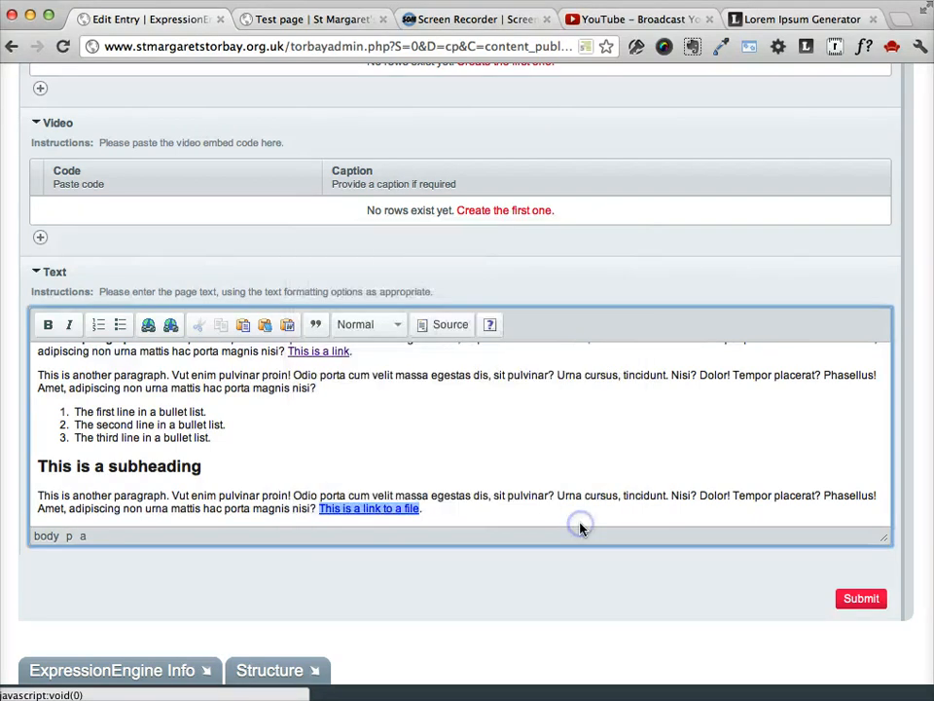
Remove the link from the text "This is a link to a file" in the last paragraph.
click(507, 505)
click(367, 507)
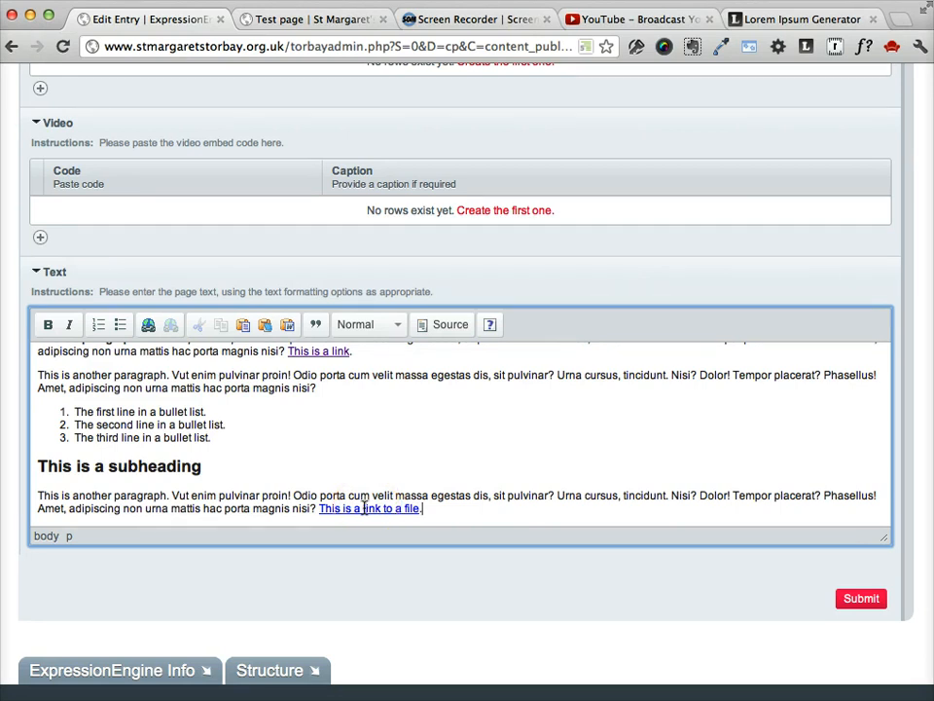
click(371, 511)
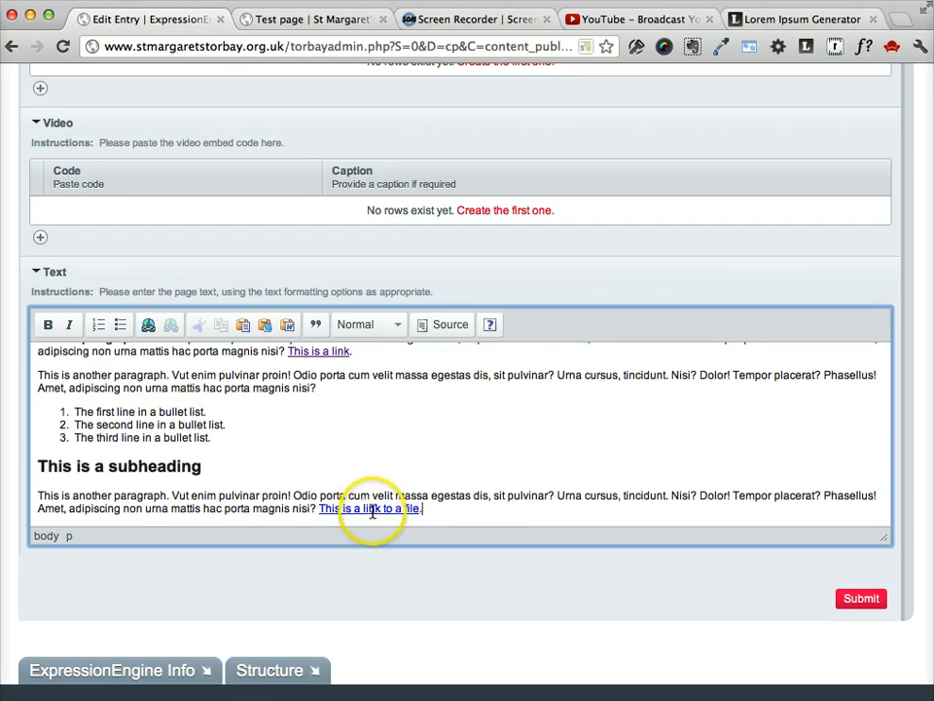
click(173, 331)
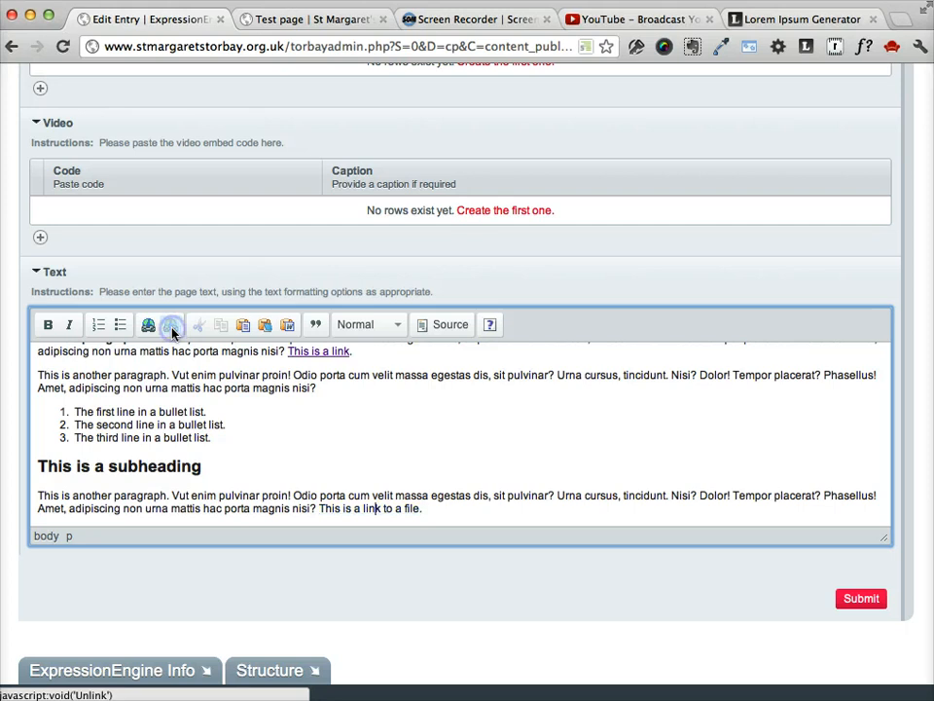
Link the text "This is a link to a file" to test_file.pdf from the files already on the server.
drag(420, 508, 322, 508)
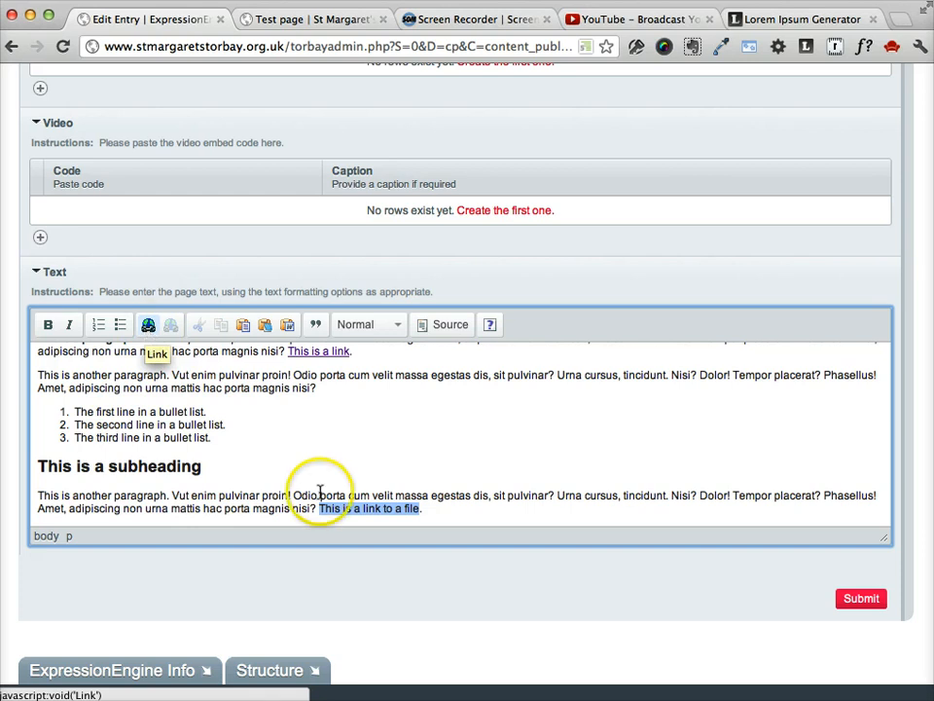
click(149, 328)
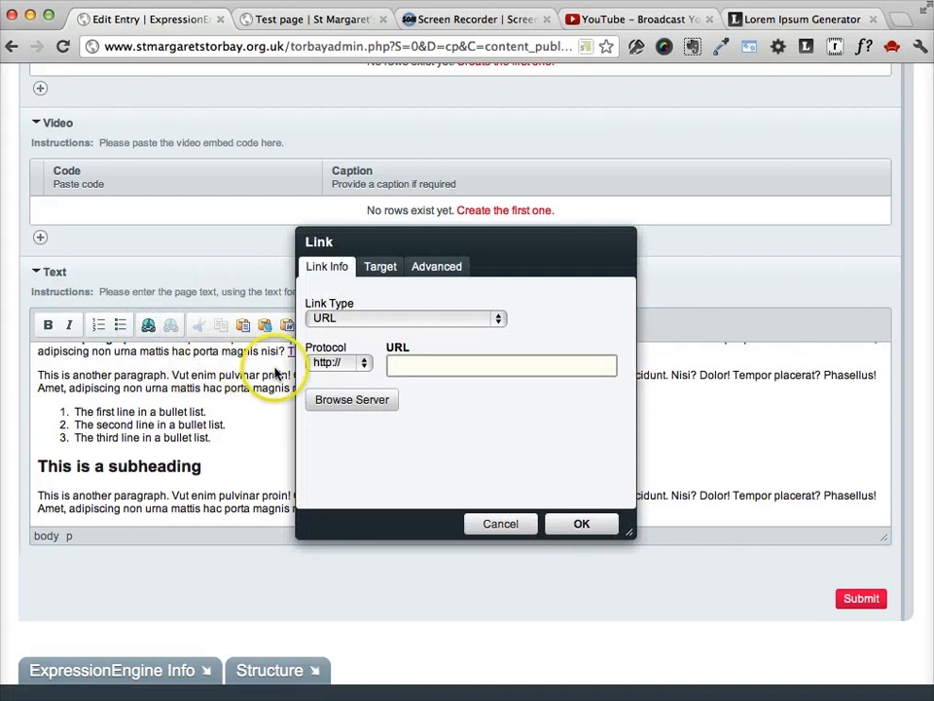
click(353, 405)
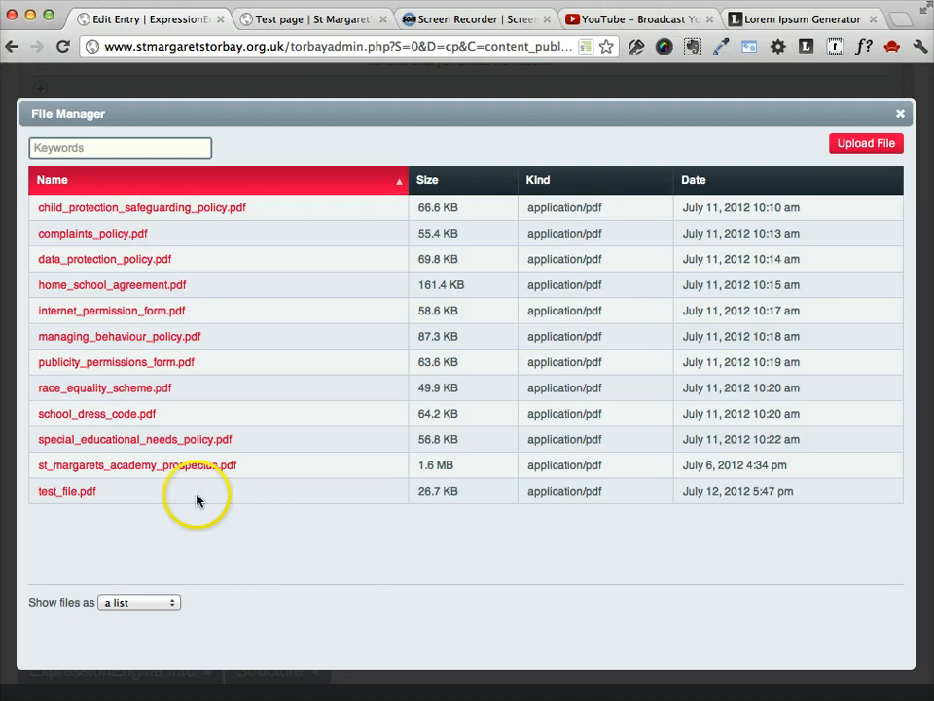
click(84, 493)
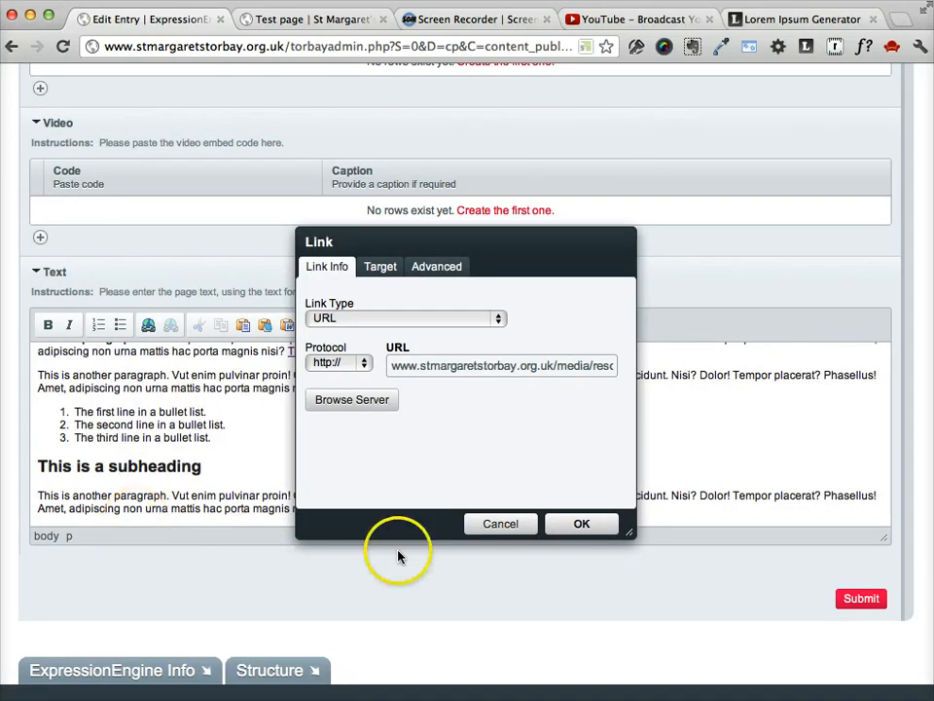
click(582, 524)
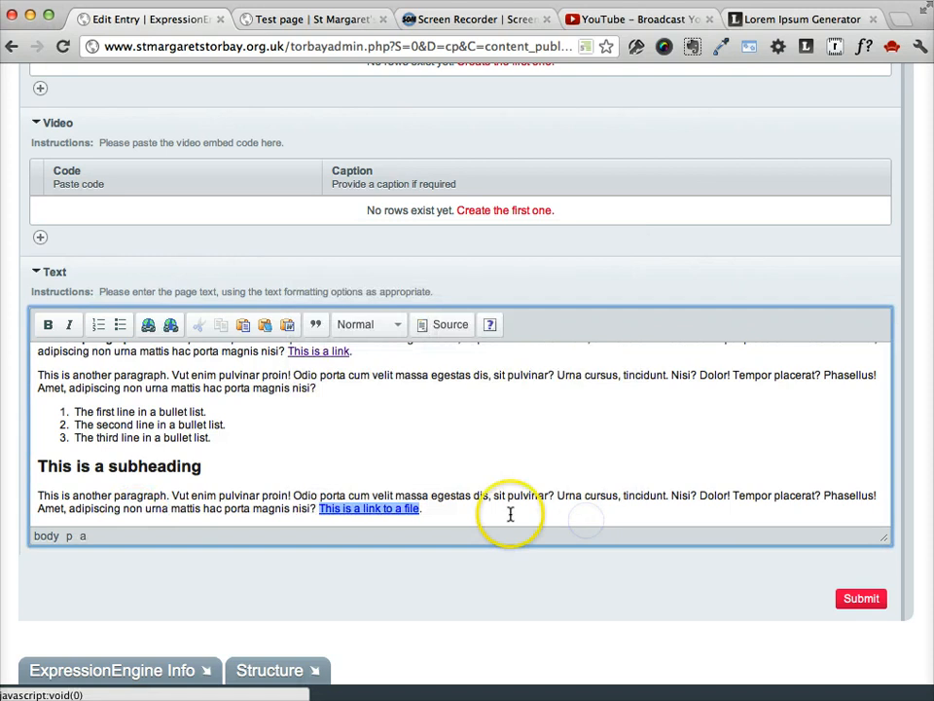
click(292, 495)
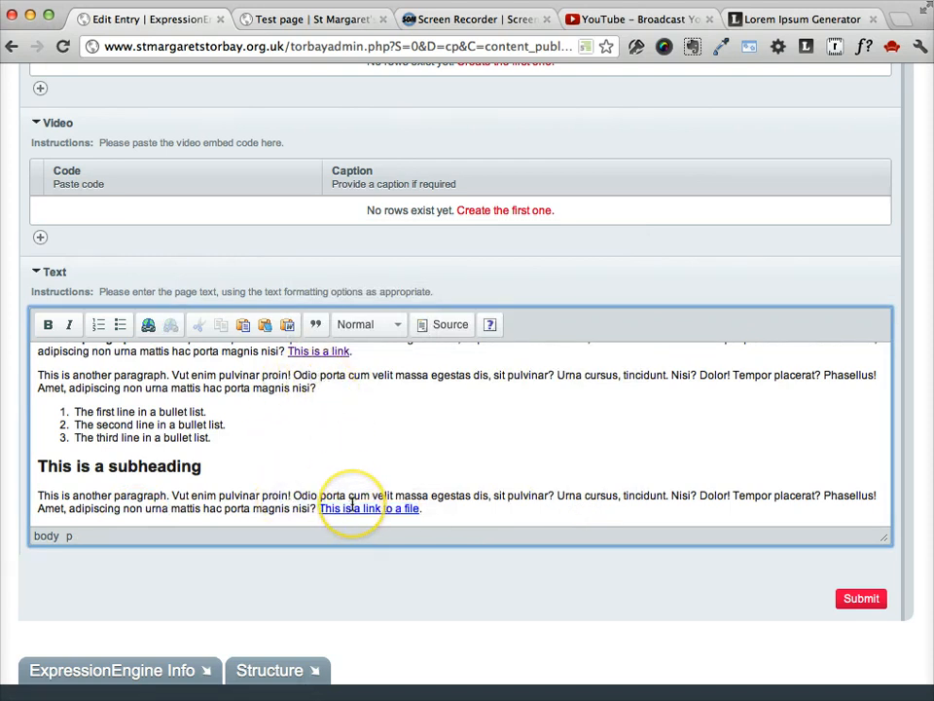
Review the links, numbered list and subheading in the Test page's text.
scroll(353, 505, up, 1)
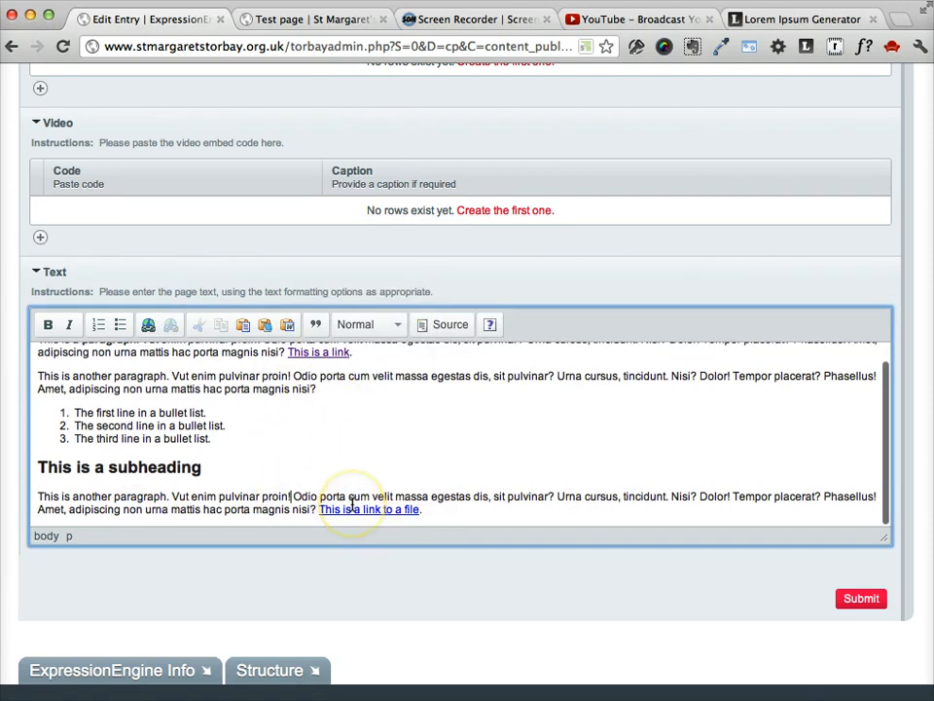
click(325, 355)
click(329, 353)
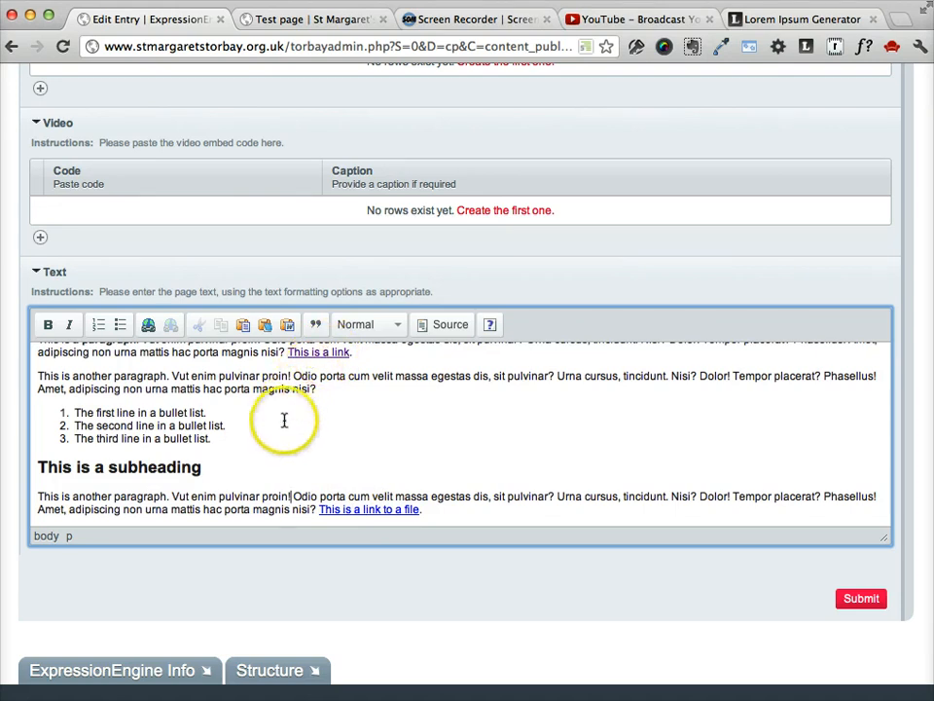
scroll(284, 421, down, 1)
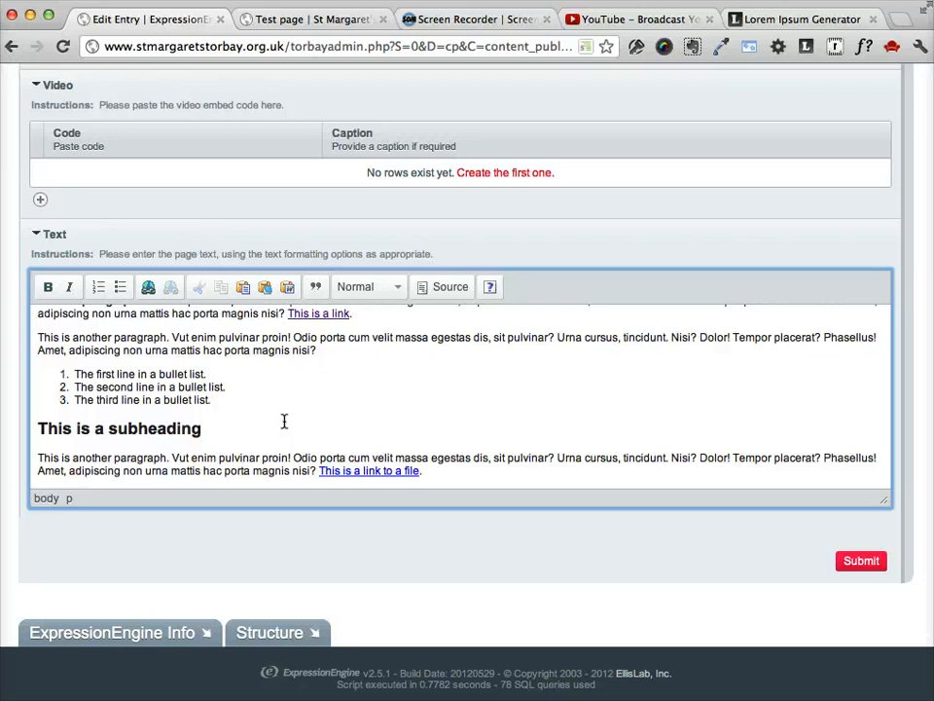
scroll(285, 421, up, 2)
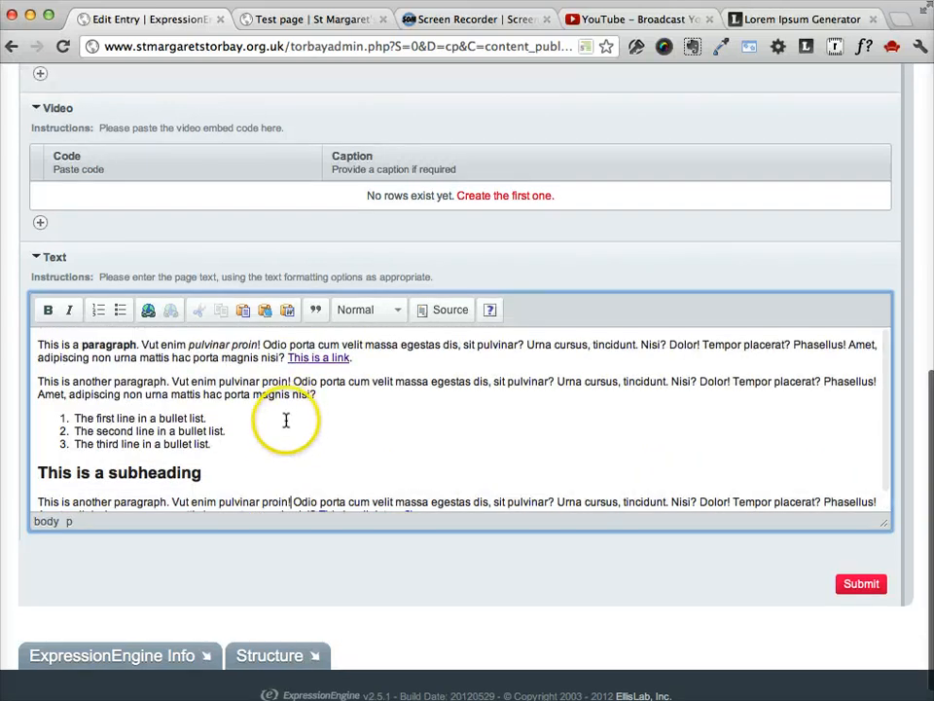
scroll(285, 421, down, 1)
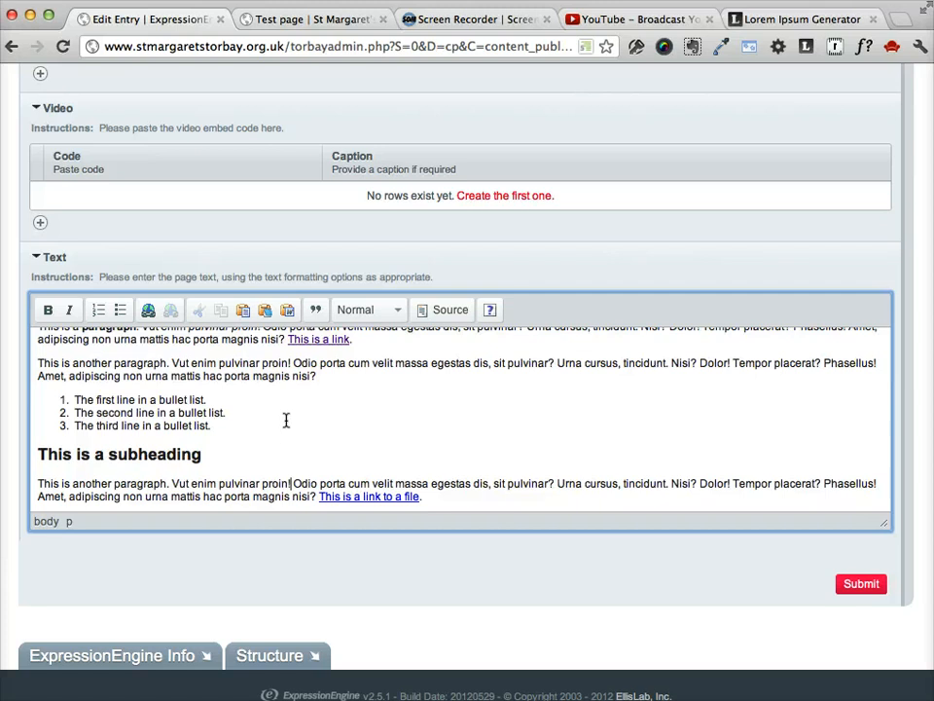
scroll(286, 420, up, 2)
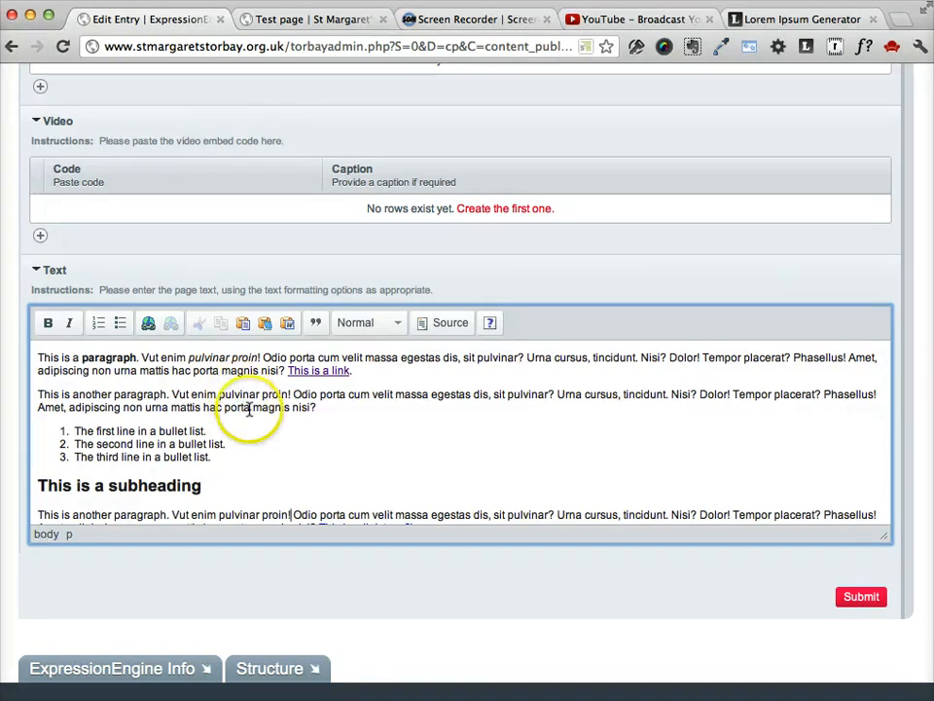
Open the Paste from Word dialog for the page text and close it without pasting anything.
click(230, 456)
click(289, 327)
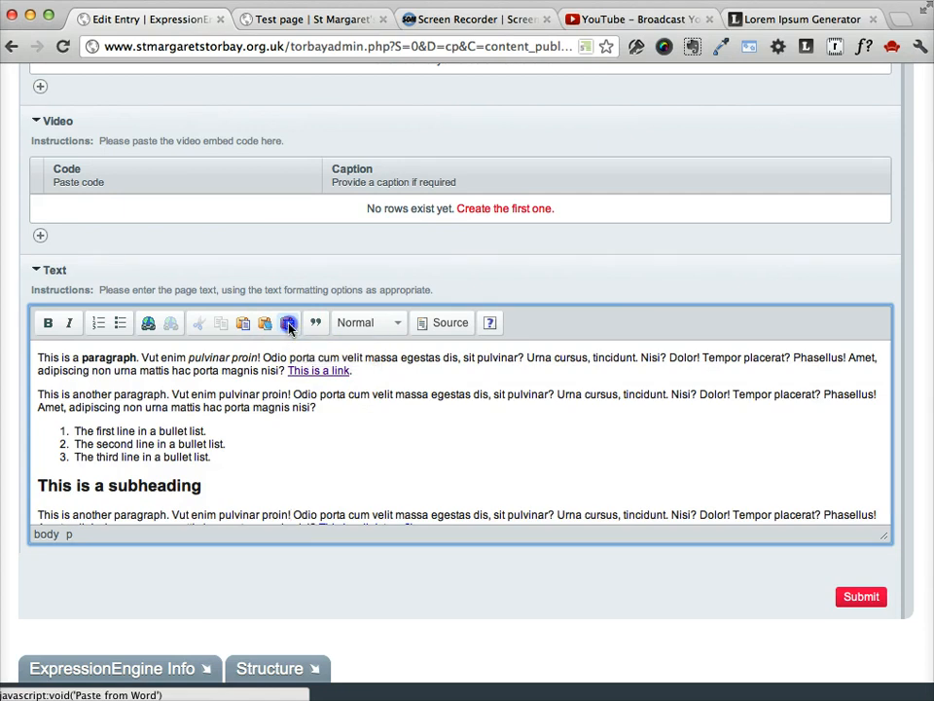
click(385, 407)
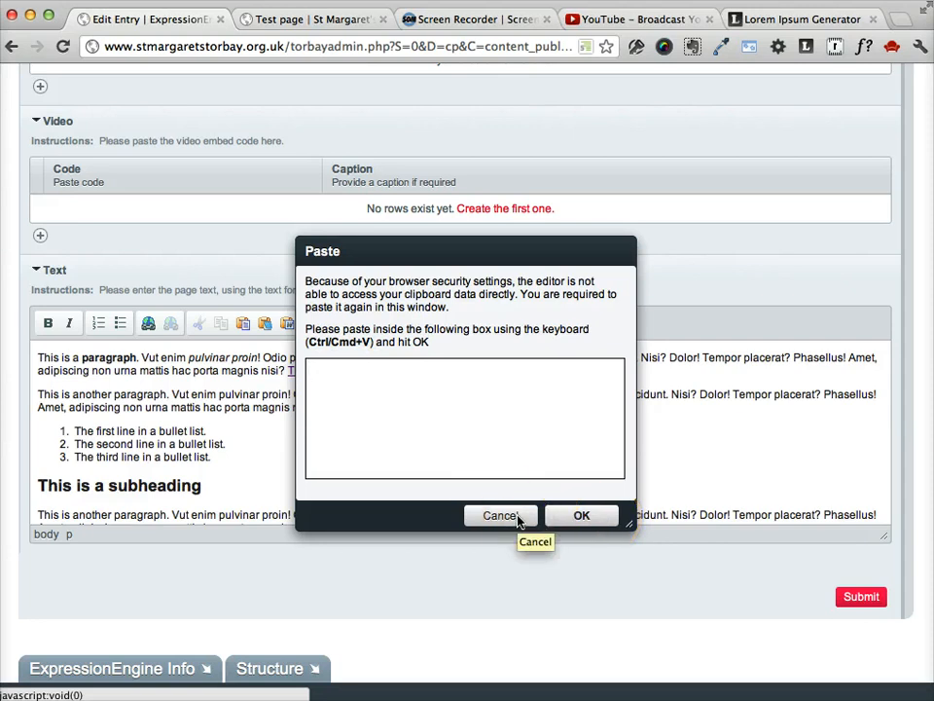
click(587, 515)
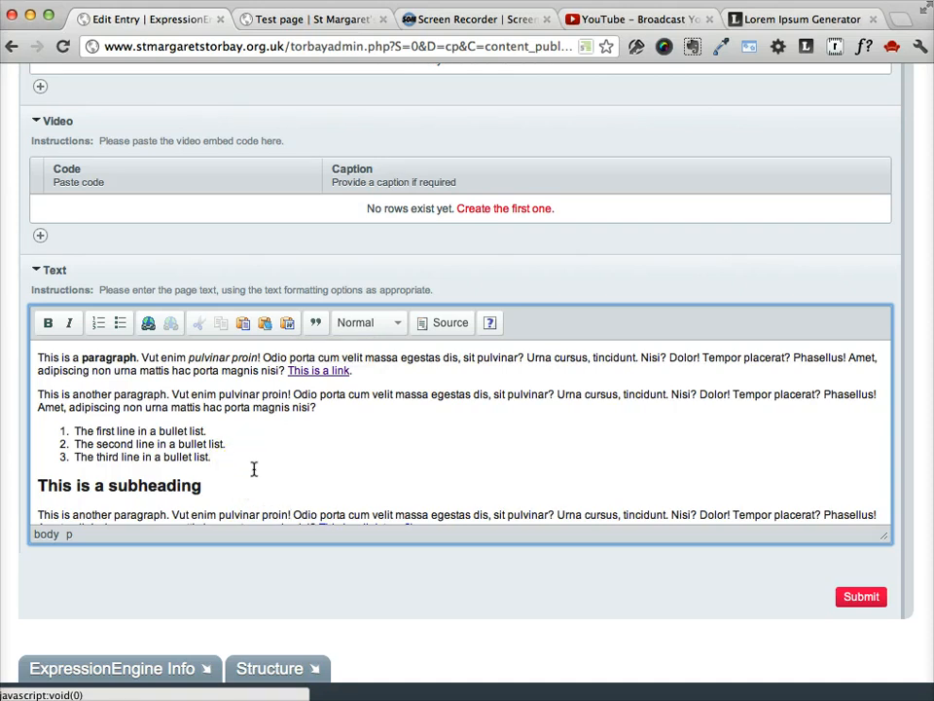
click(414, 490)
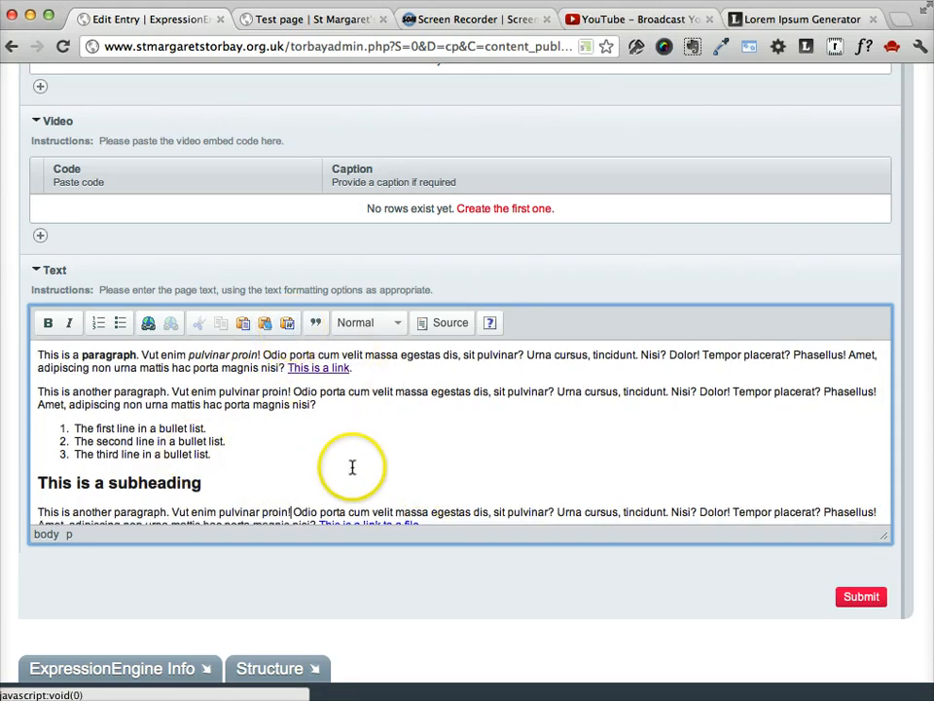
scroll(351, 467, down, 3)
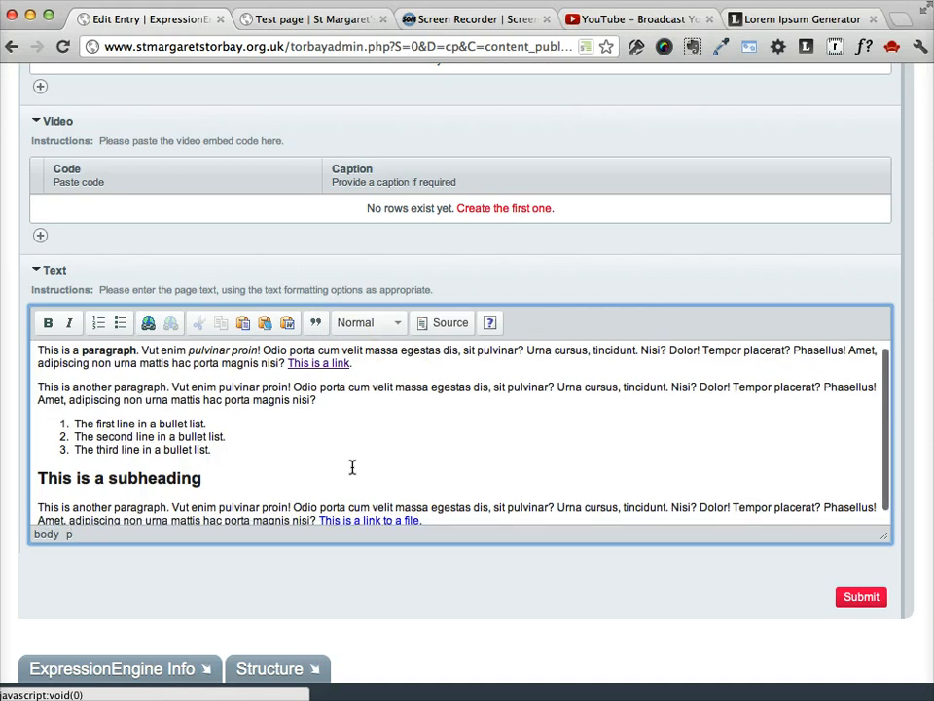
click(277, 403)
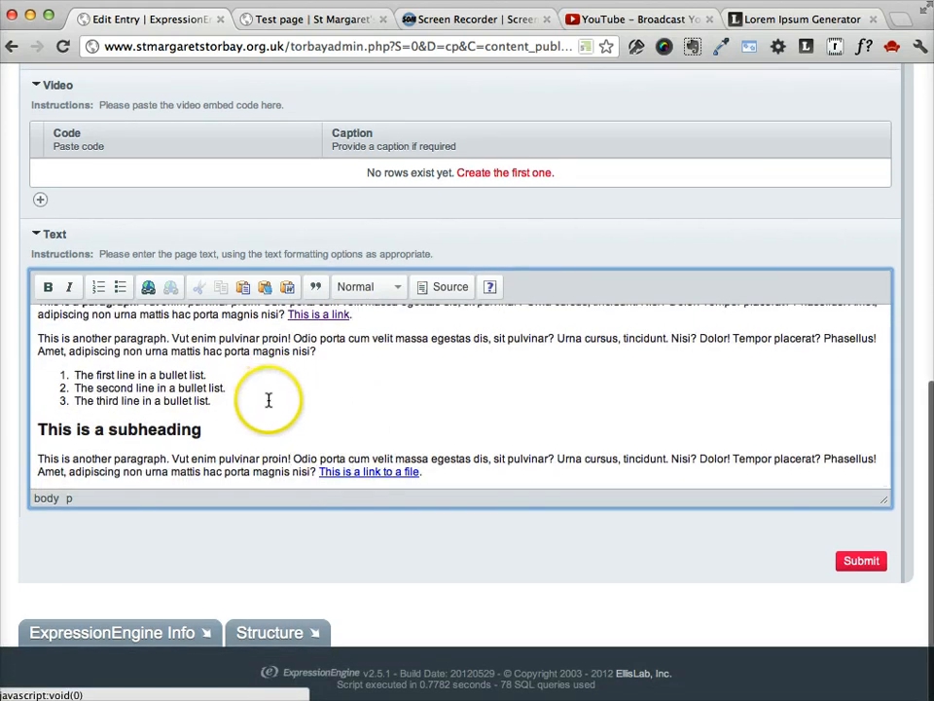
scroll(256, 402, up, 2)
scroll(466, 368, up, 1)
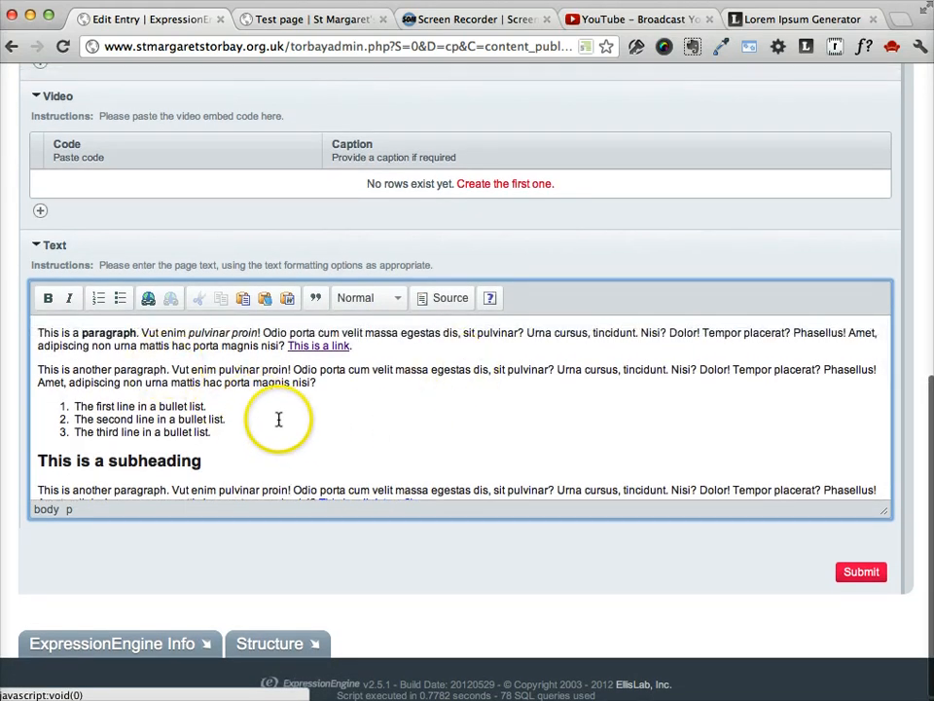
scroll(248, 396, down, 2)
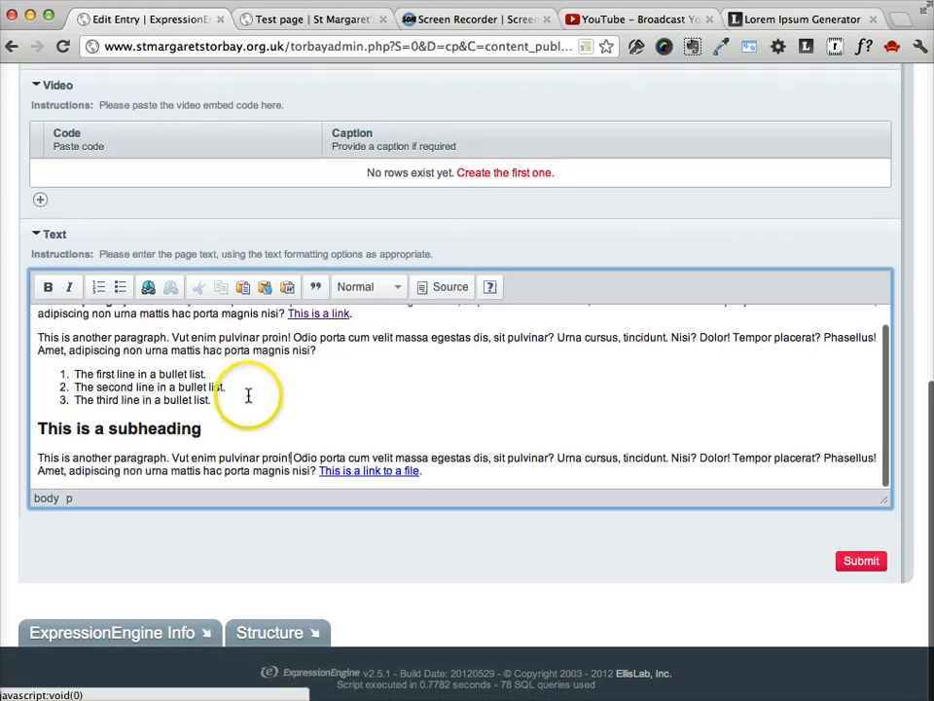
scroll(247, 396, up, 2)
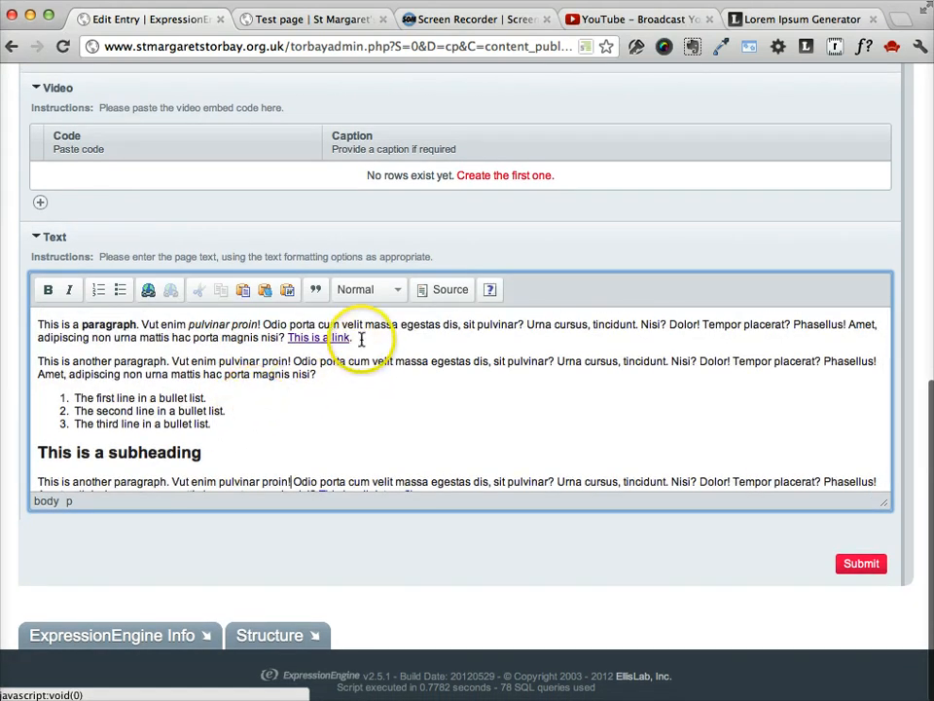
Try a single line break between the first two paragraphs, and restore the full paragraph break.
click(37, 361)
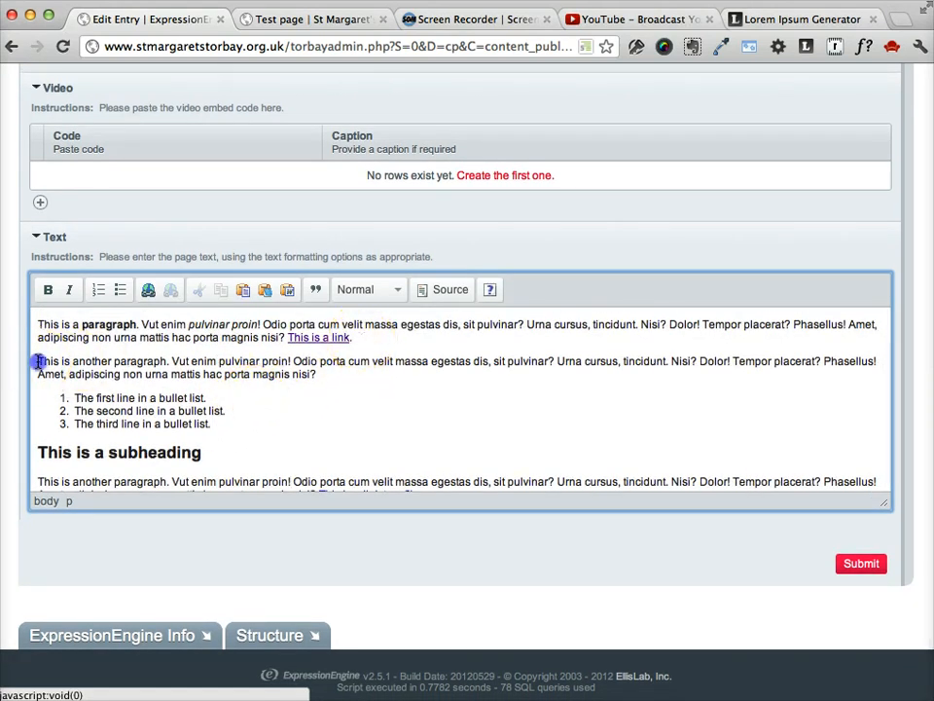
key(BackSpace)
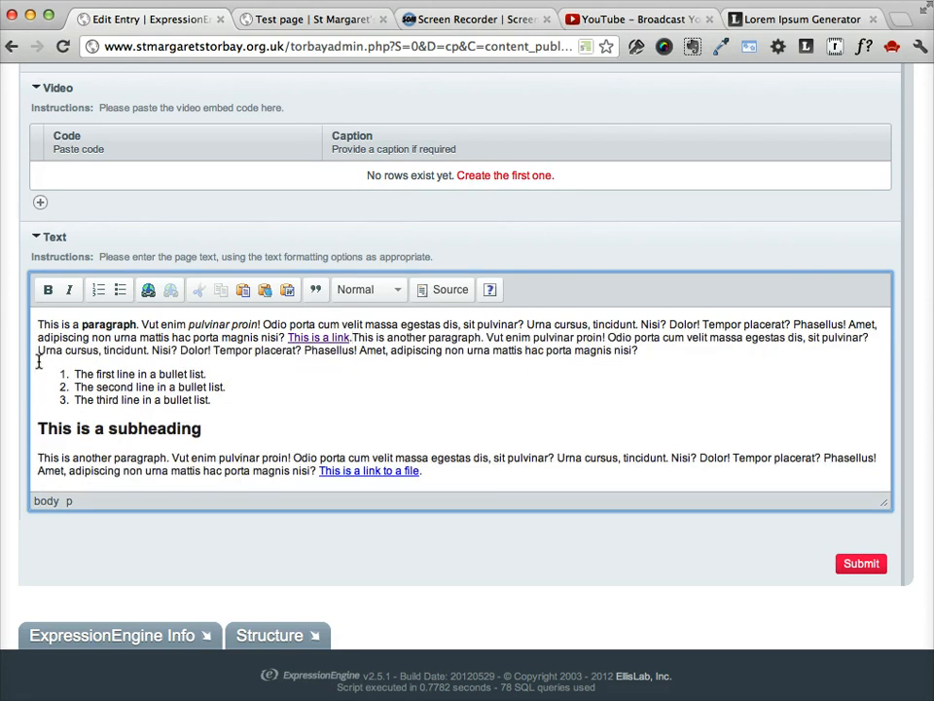
key(Return)
key(BackSpace)
key(Return)
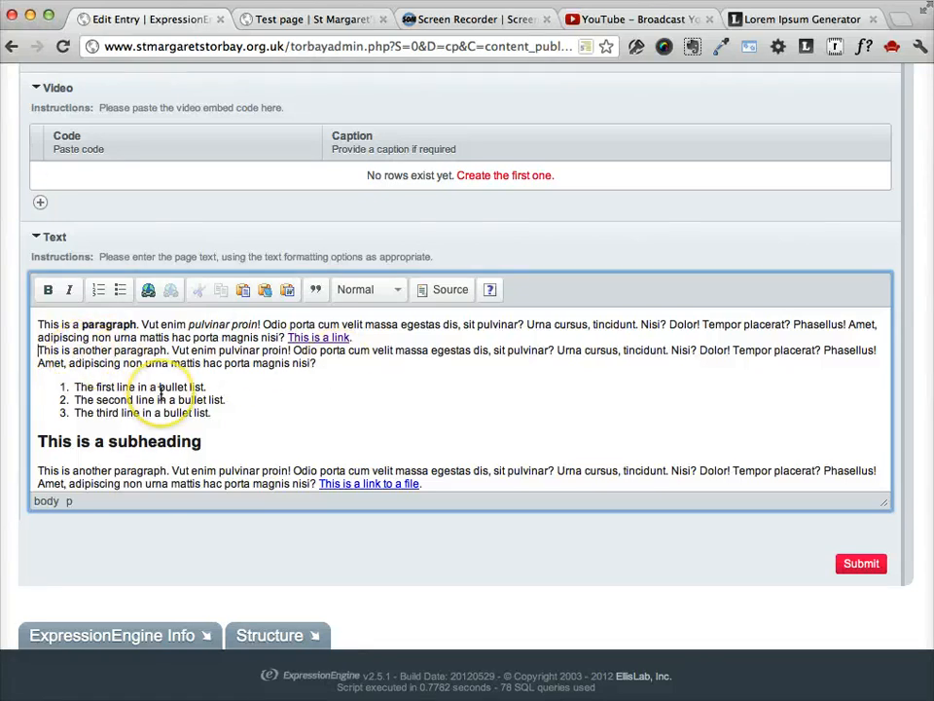
key(BackSpace)
key(Return)
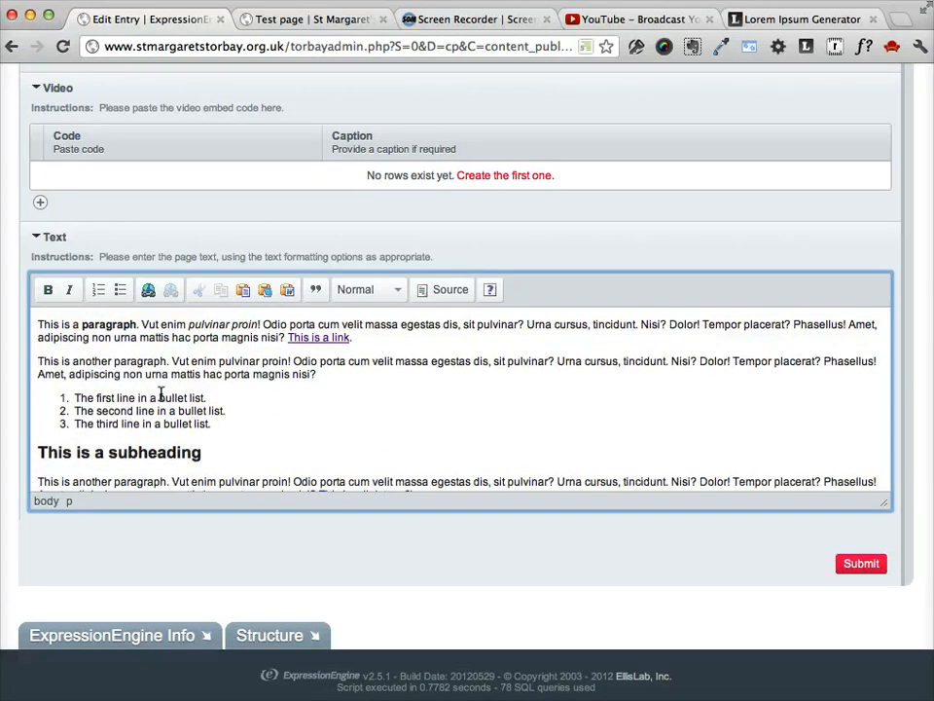
Submit the entry and reload the live Test page to view the published text and links.
click(856, 565)
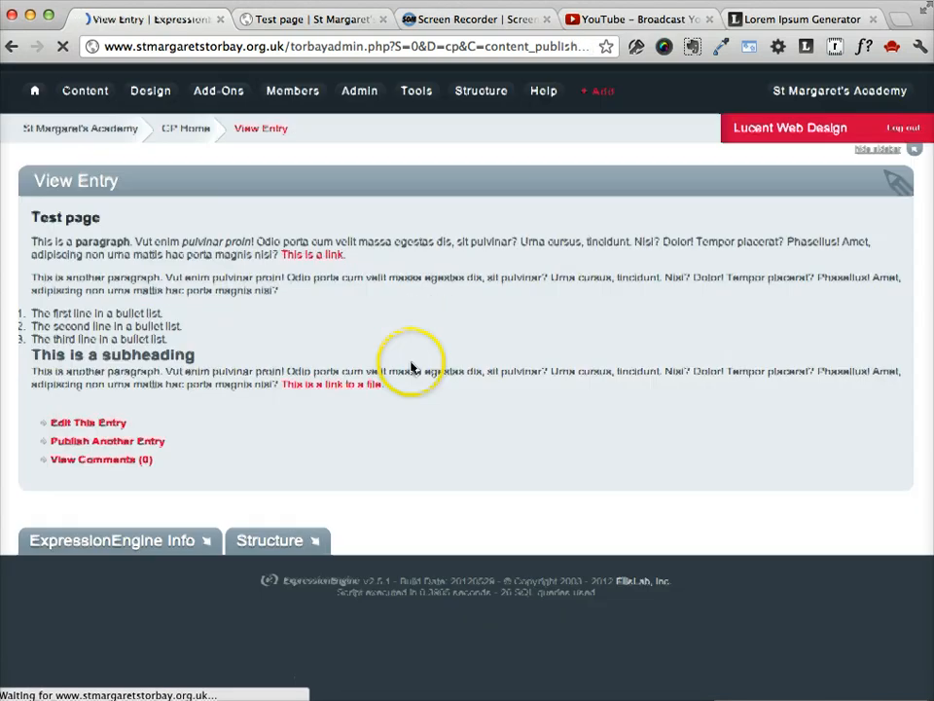
click(339, 19)
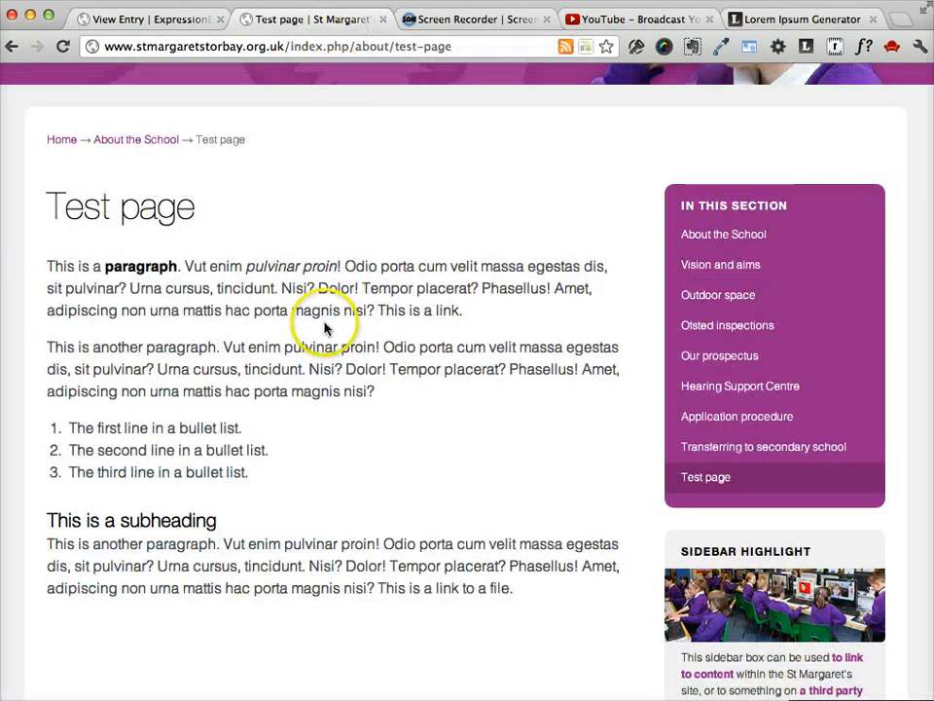
key(super+r)
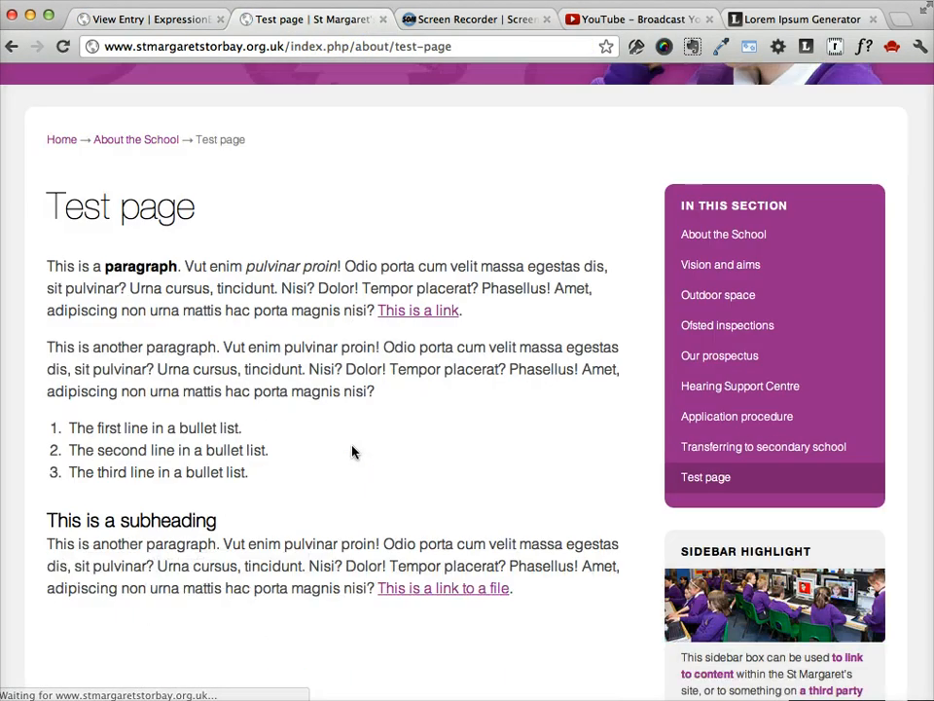